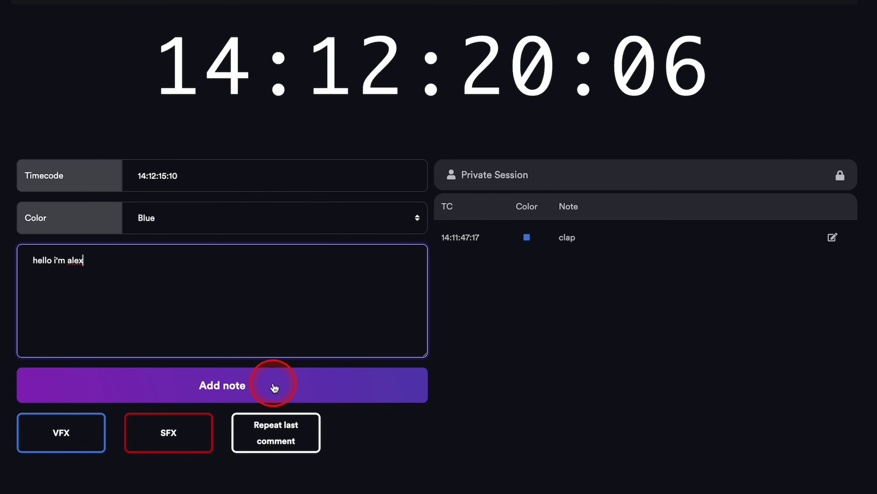
Step: Add the typed greeting note to the list at timecode 14:12:15:10
click(275, 386)
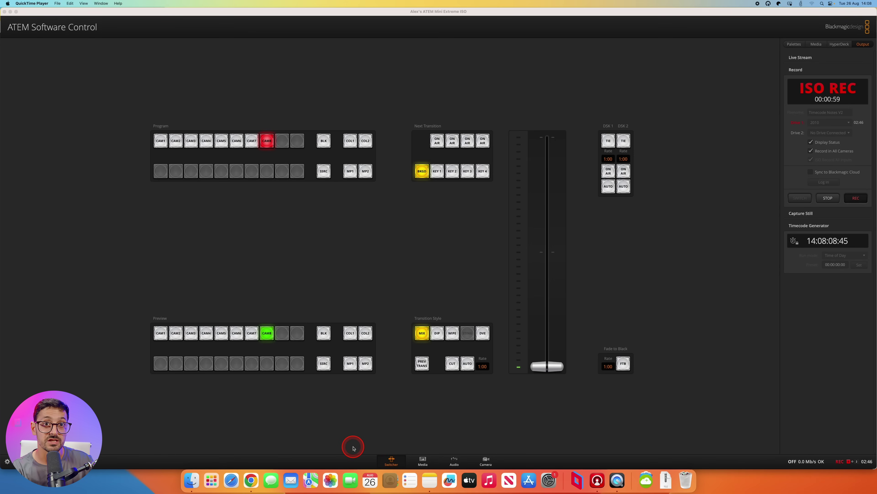
Step: Bring the Live Timecode Notes page in Chrome back to the front
click(251, 479)
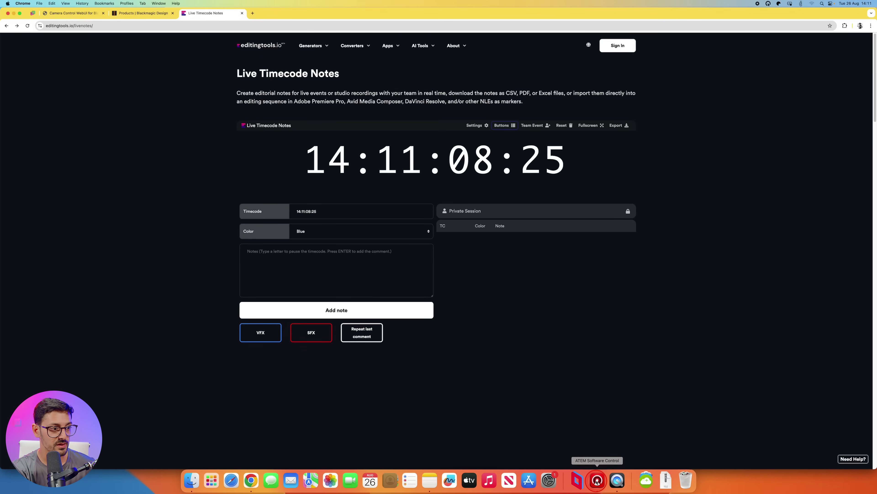
click(597, 480)
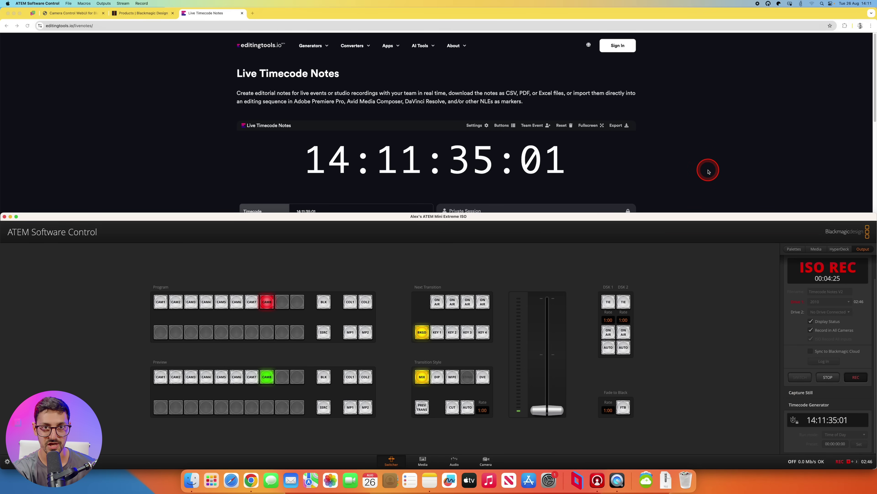
click(708, 171)
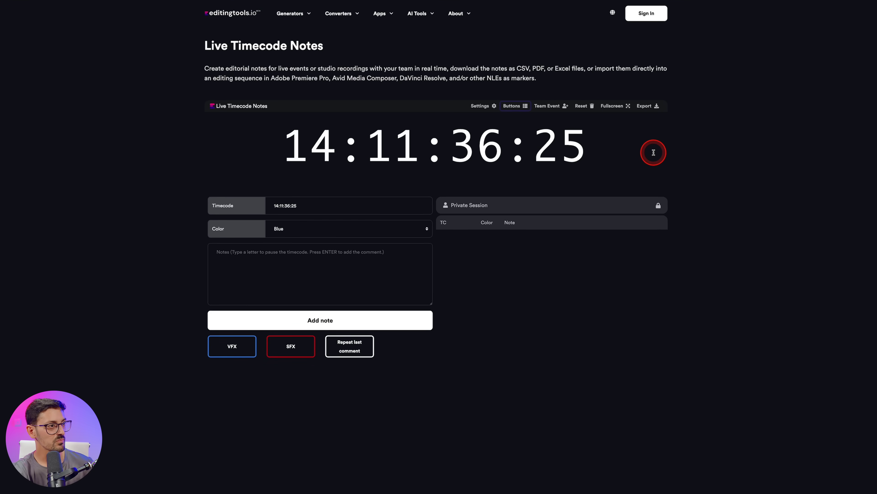
Step: Log a 'clap' note at 14:11:47:17
click(266, 268)
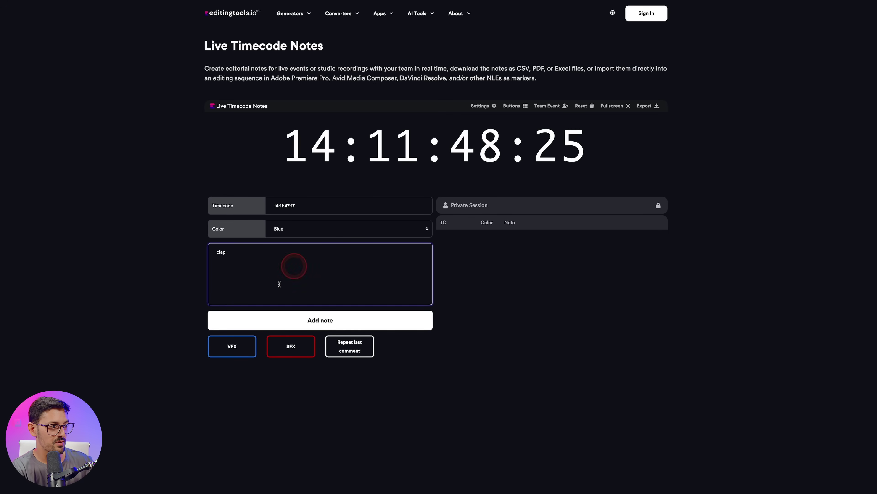
click(323, 325)
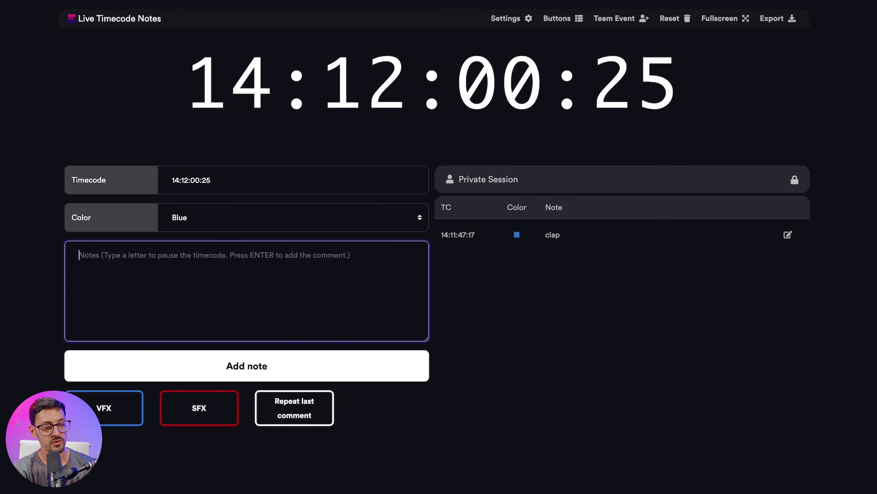
click(170, 356)
Step: Write a self-introduction greeting note and log it at 14:12:15:10
click(137, 284)
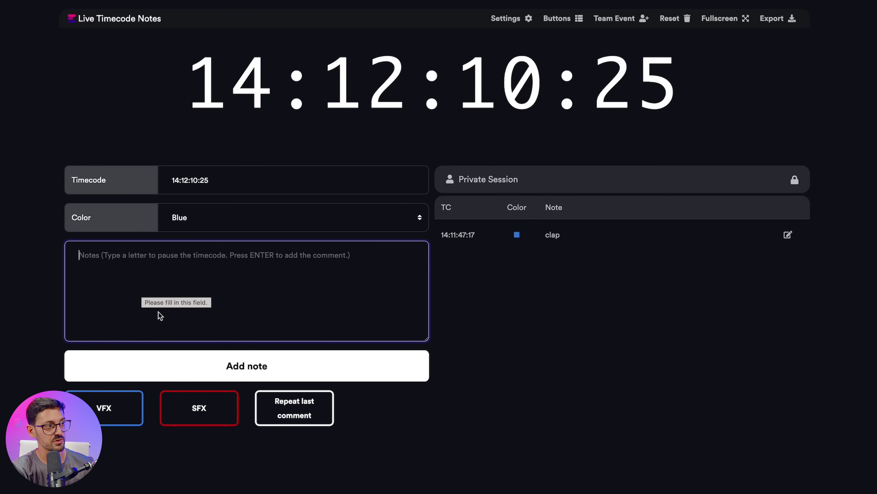
click(167, 318)
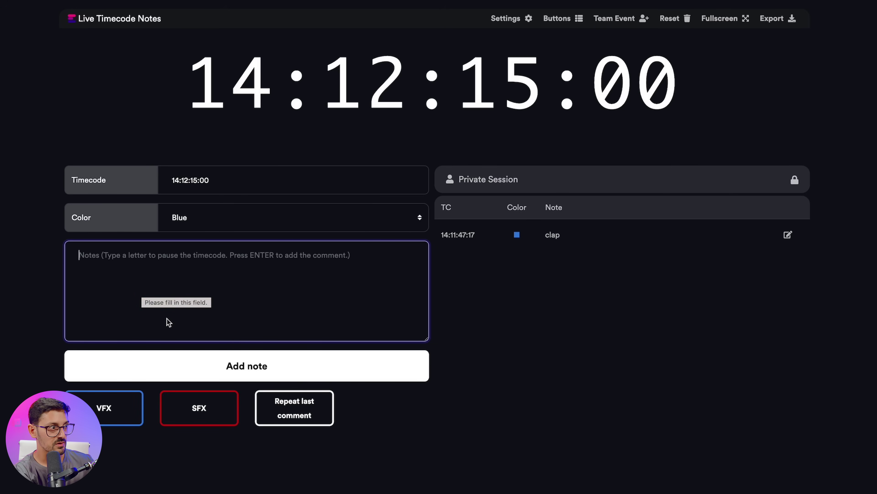
text(hello i)
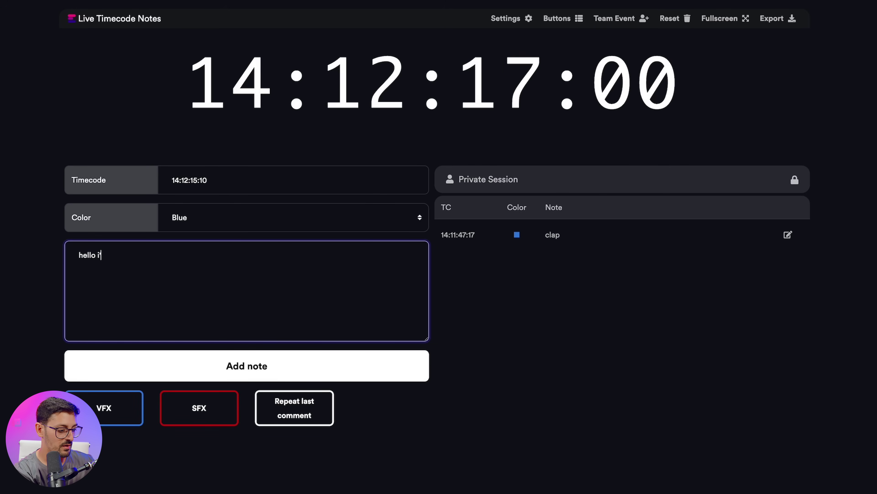
text('m alex)
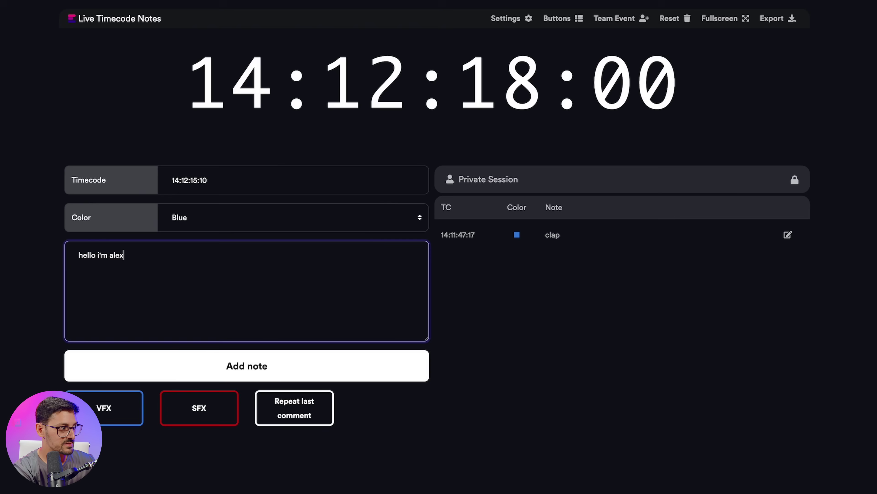
click(293, 368)
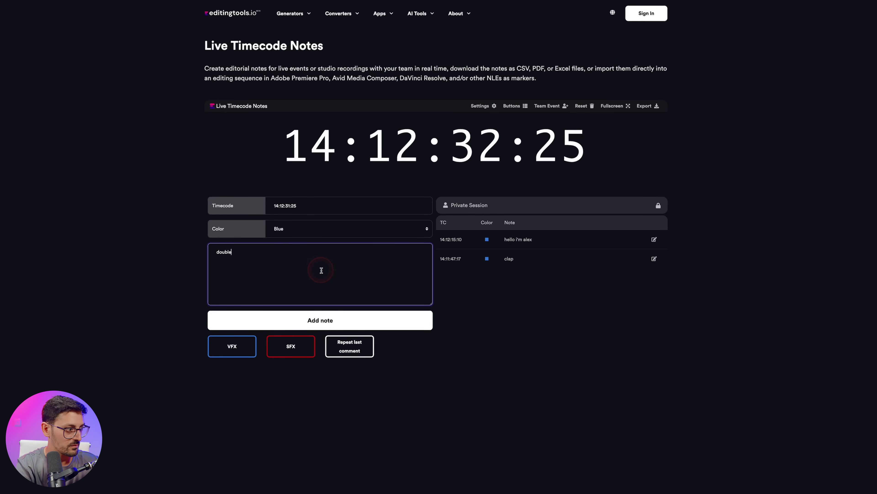
Step: Log 'double clap' at 14:12:31:25 and 'tripple clap' at 14:12:50:03
click(337, 317)
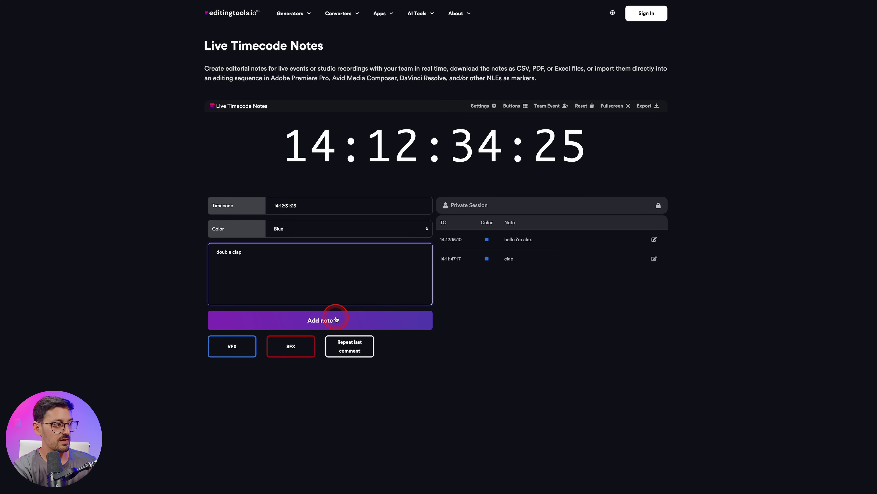
click(336, 319)
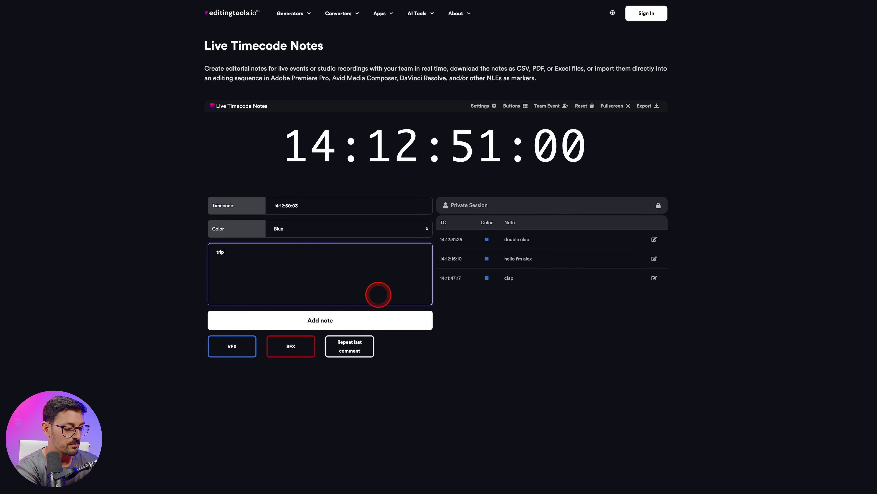
text(ipple clap)
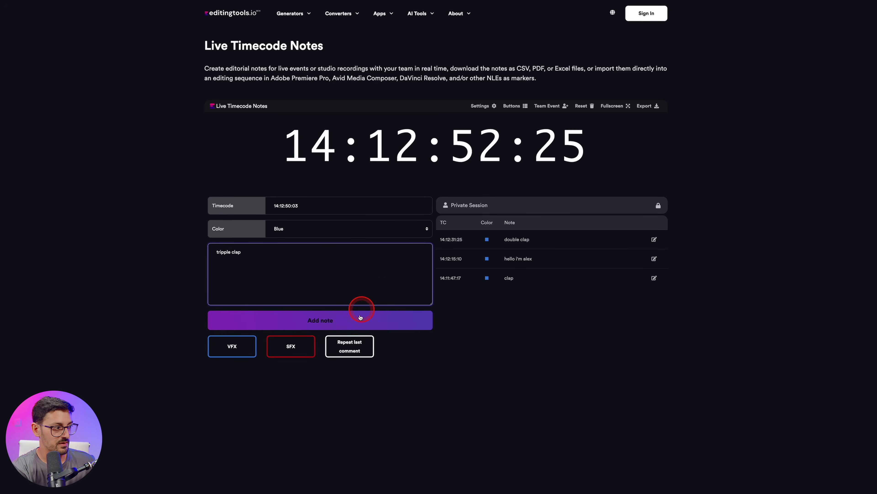
click(361, 311)
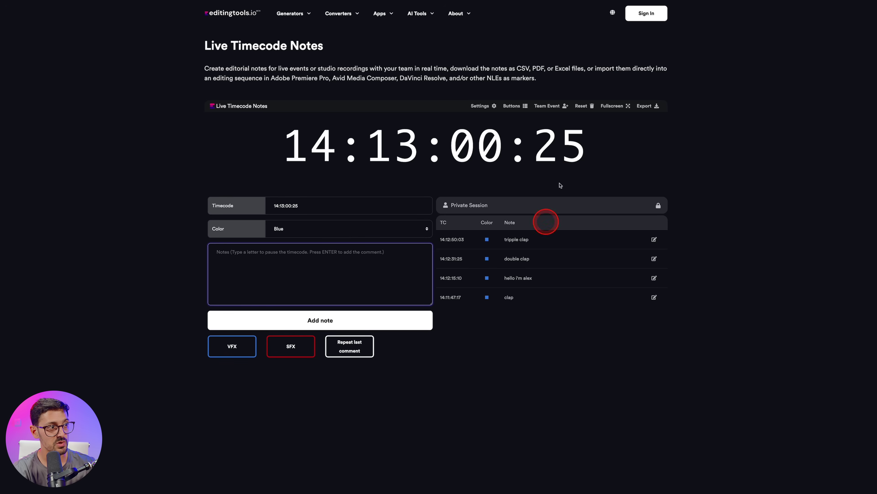
Step: Test the VFX quick comment, then open Settings > Buttons to edit the quick comment buttons
click(563, 174)
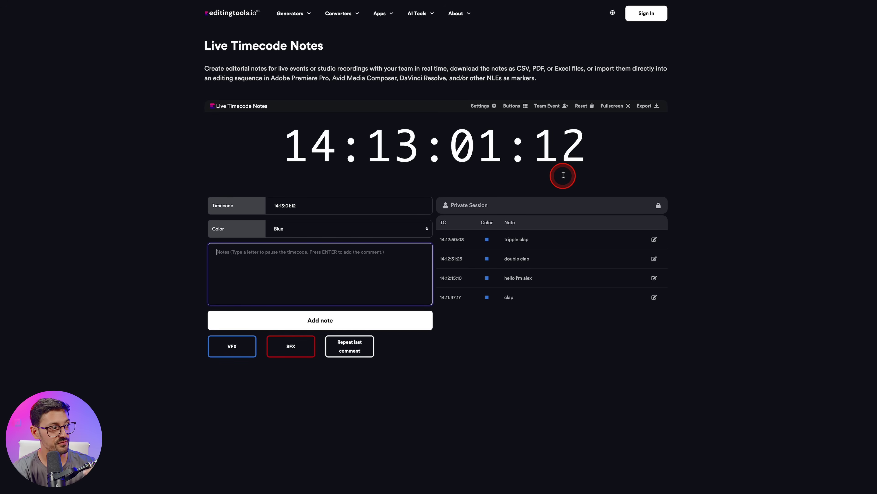
click(237, 351)
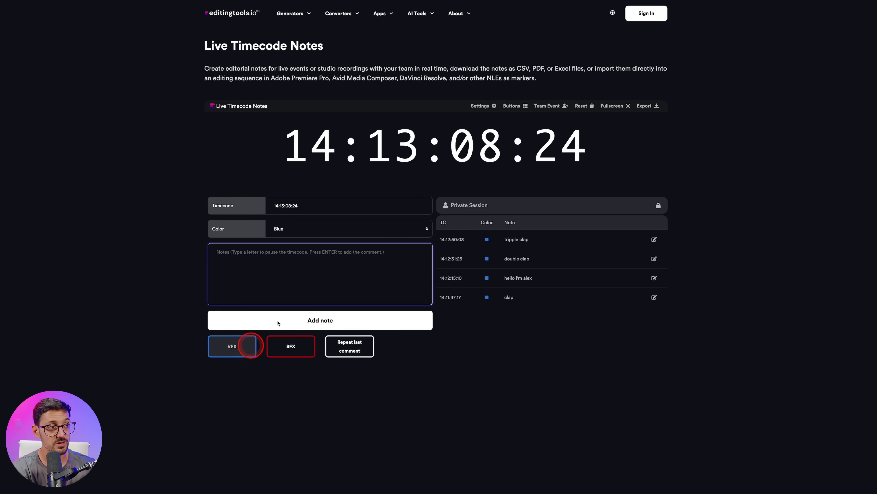
click(486, 110)
click(515, 108)
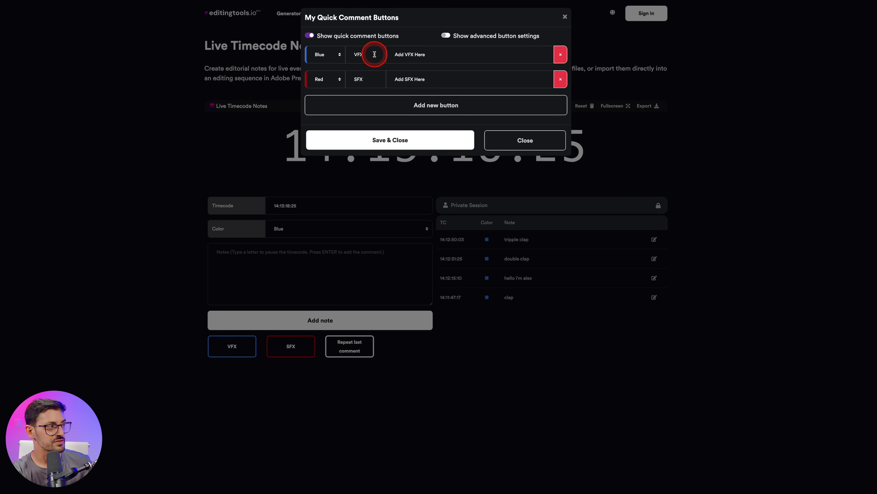
Step: Rename the blue button to Mis-Cut and the red one to Remove Section ('Remove this section please')
drag(376, 56, 333, 55)
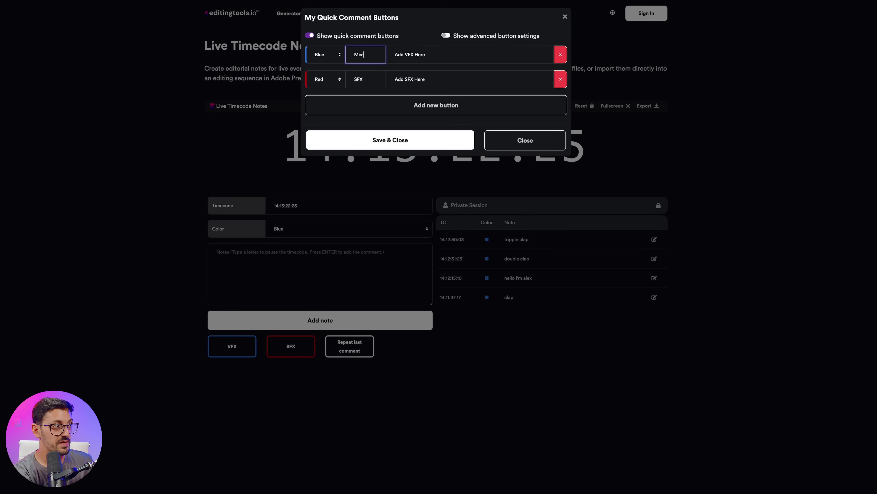
text(Cut)
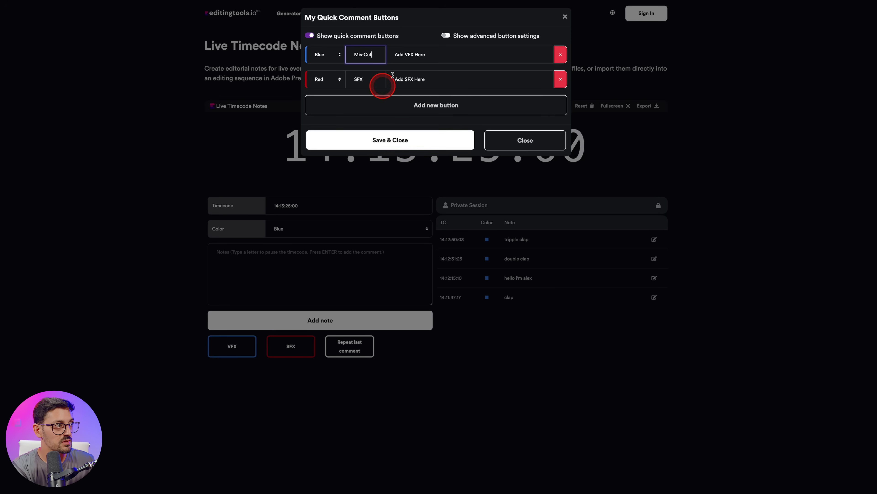
drag(430, 55, 391, 53)
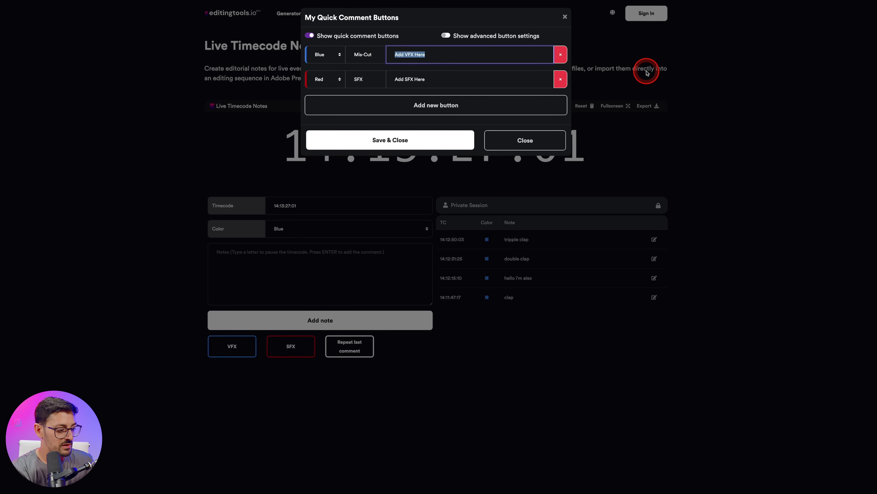
text(Chang cut in the edit)
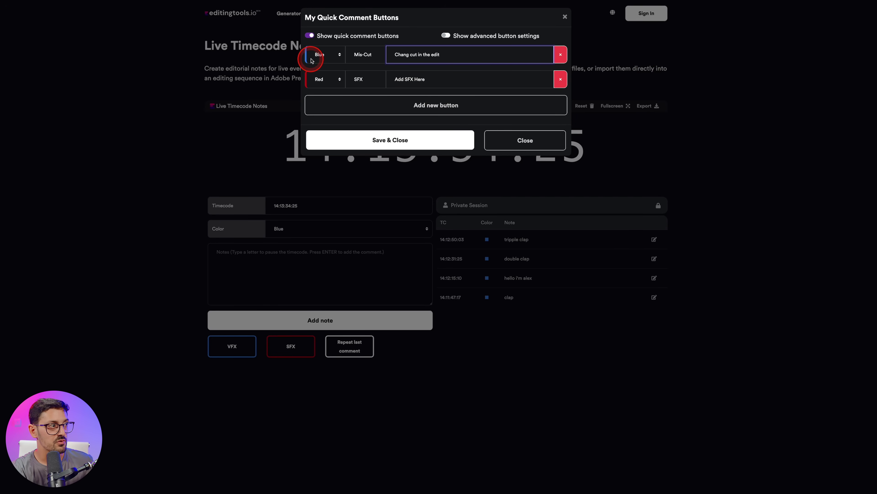
double_click(362, 79)
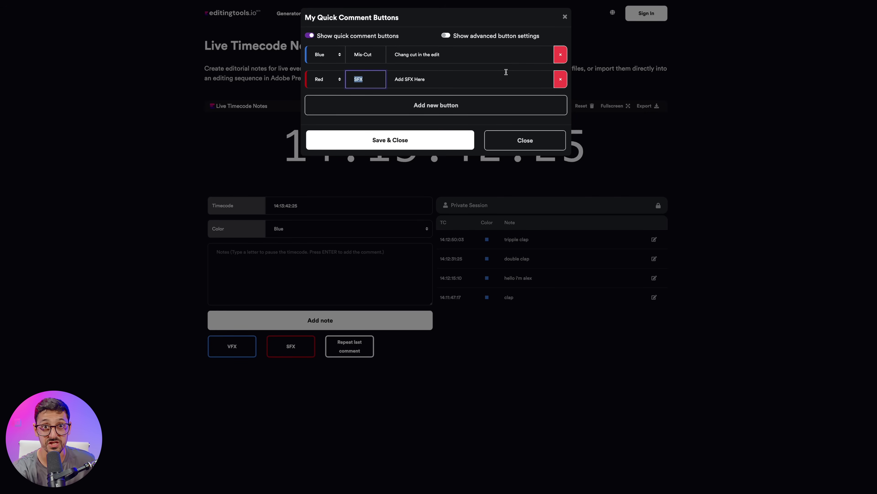
text(R)
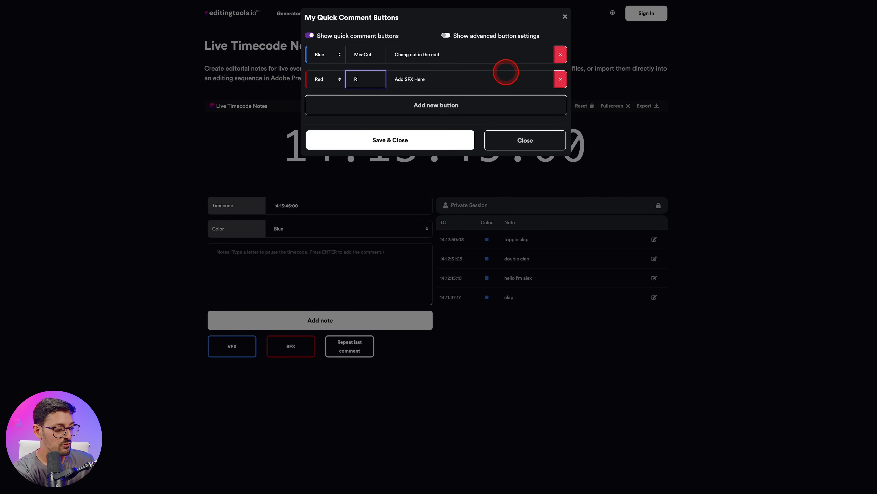
text(emove Section)
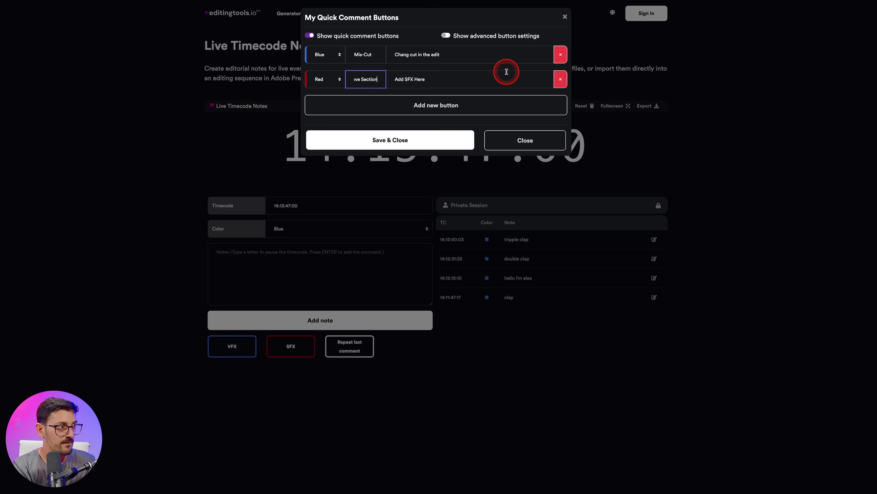
drag(468, 79, 392, 79)
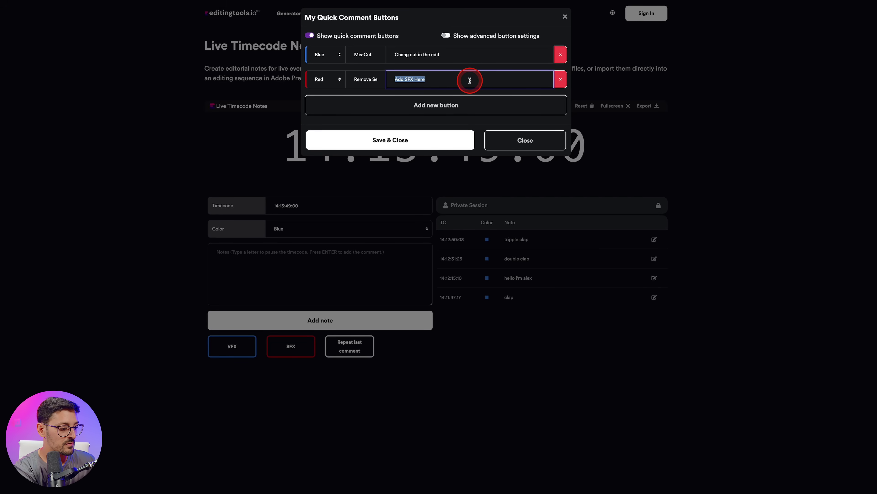
text(Remove this s)
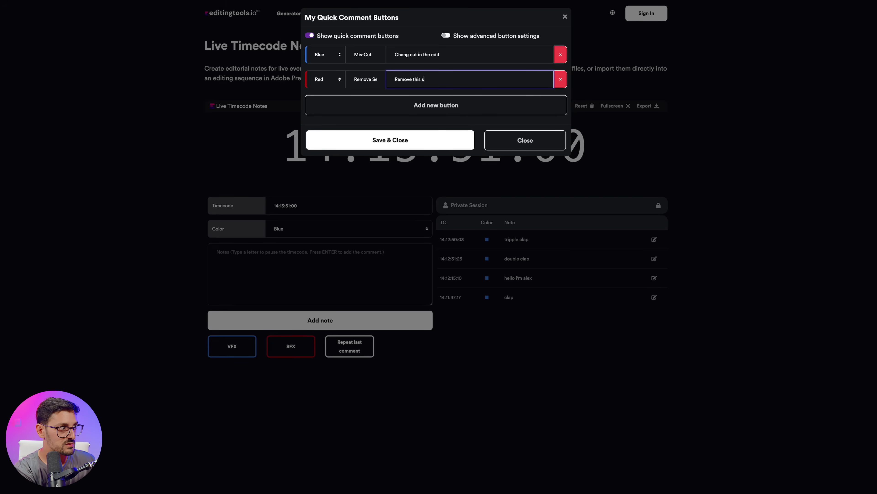
text(ection pleas)
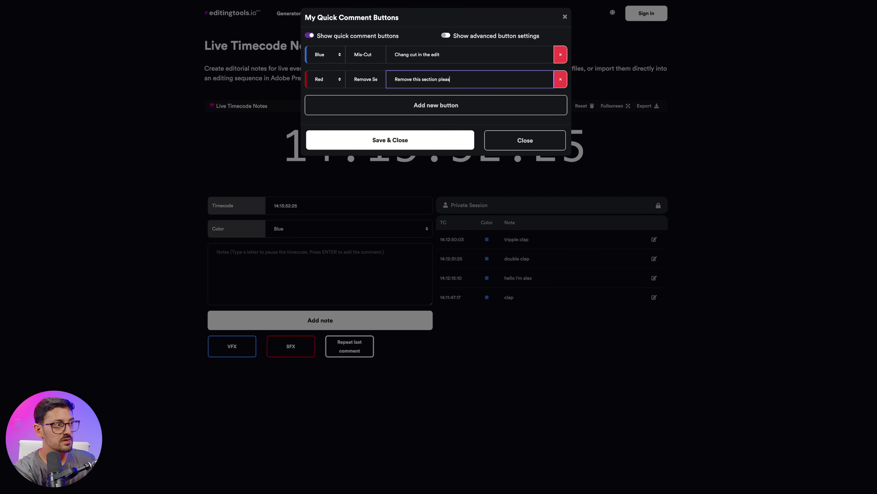
text(e)
Step: Add a green Audio button with comment 'Check audio issue in edit' and save the buttons
click(444, 105)
click(328, 107)
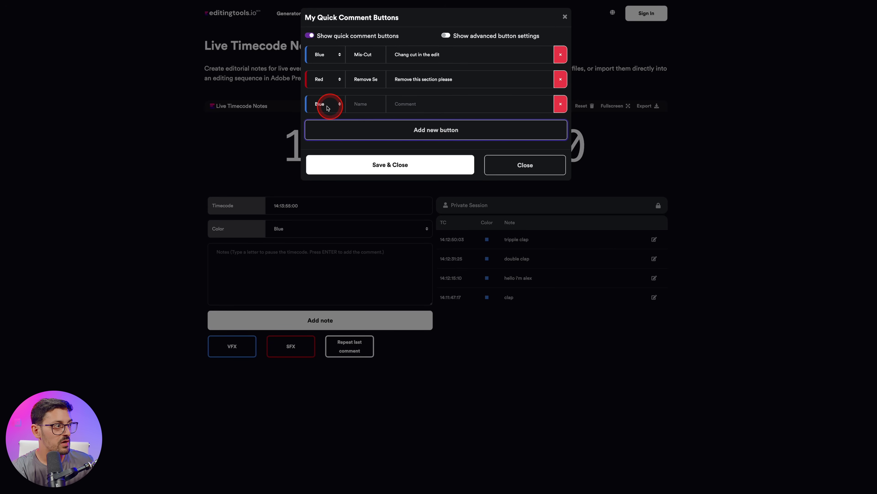
click(320, 119)
click(363, 105)
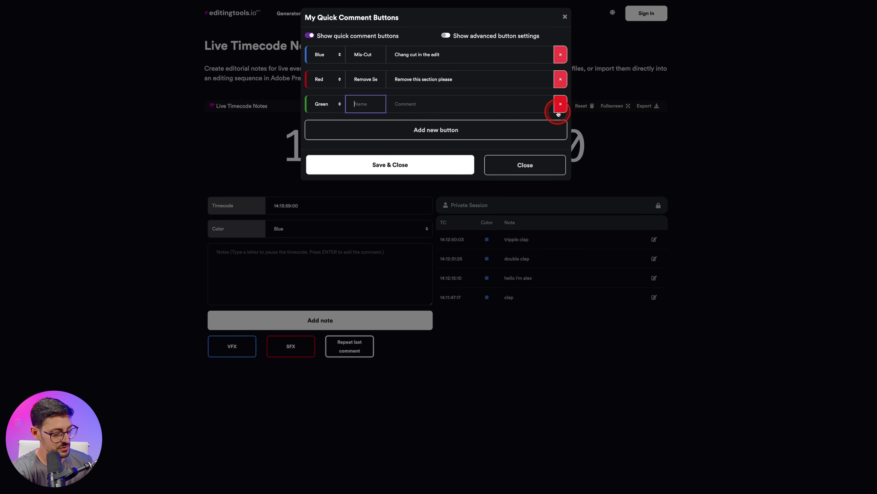
text(Audio)
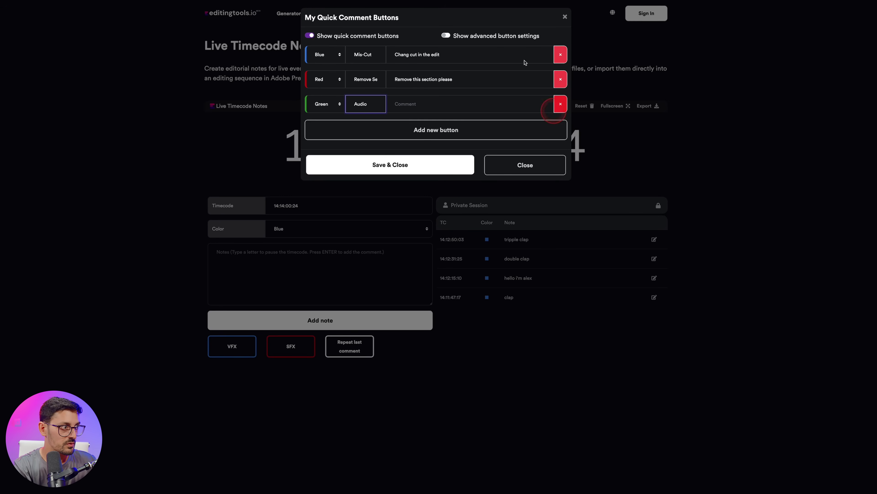
click(430, 105)
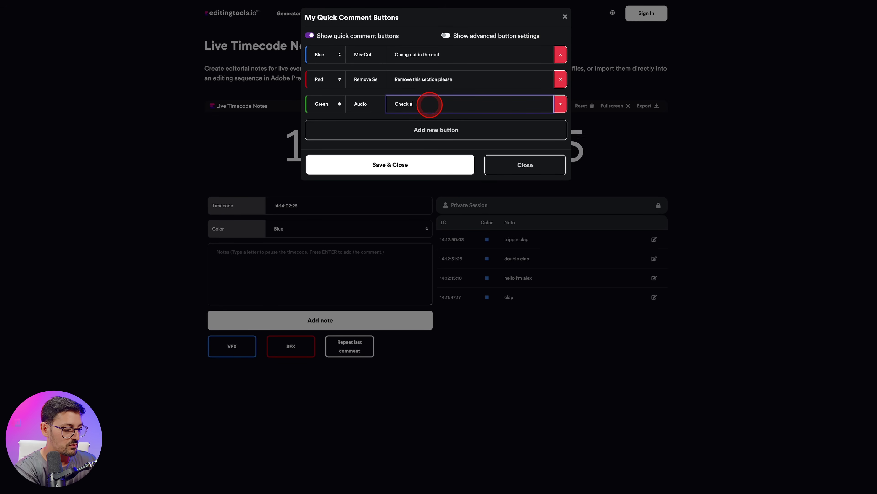
text(Check audio iss)
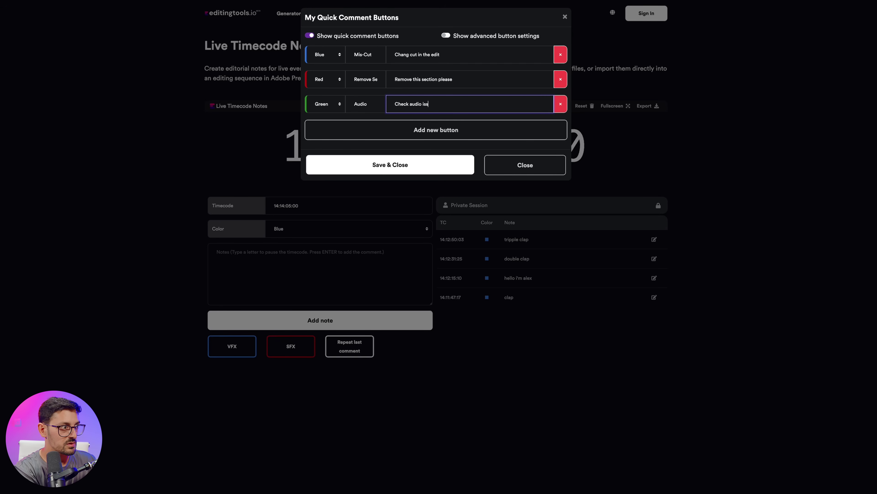
text(ue in edit)
click(401, 165)
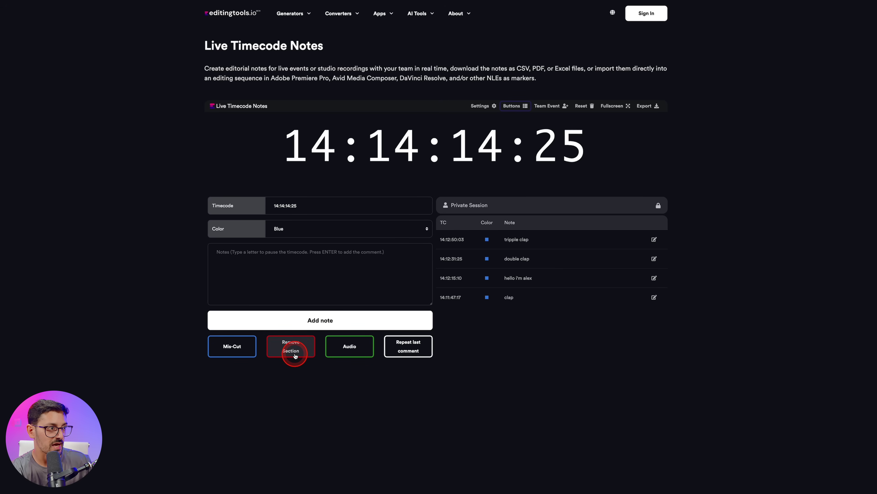
Step: Log Mis-Cut, Remove Section and Audio quick-comment notes, the Audio one at 14:14:34:24
click(242, 351)
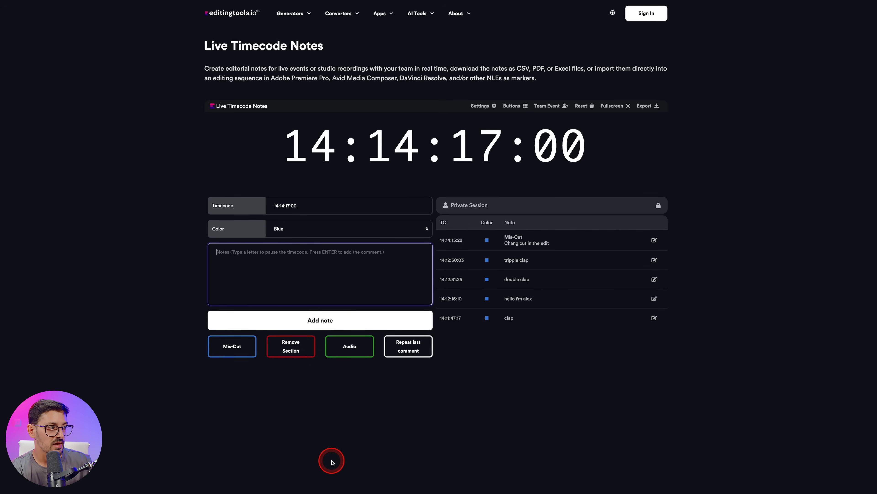
click(293, 351)
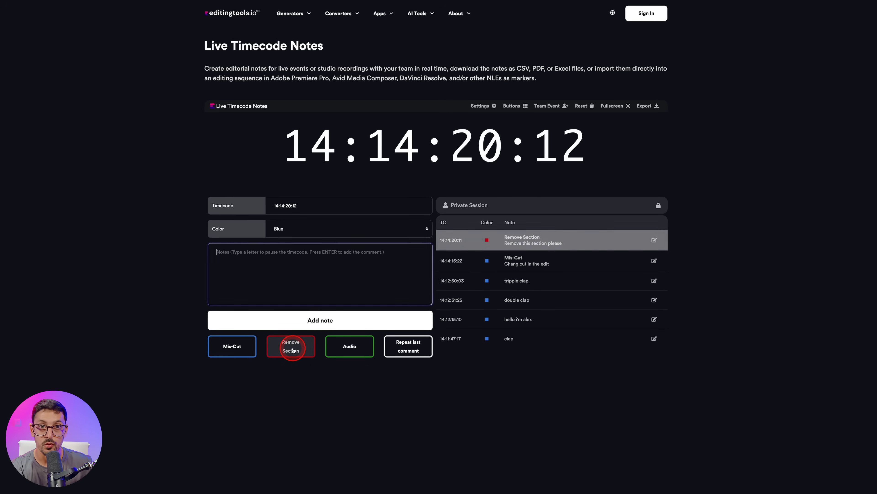
click(339, 354)
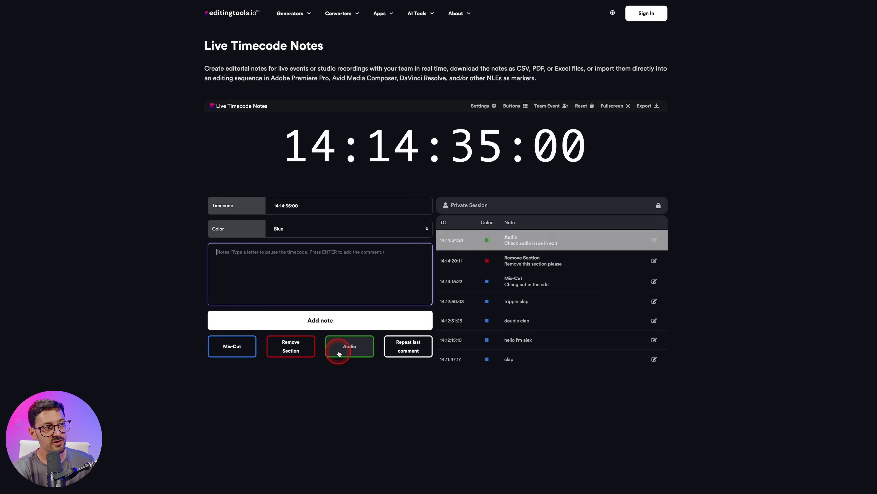
click(457, 478)
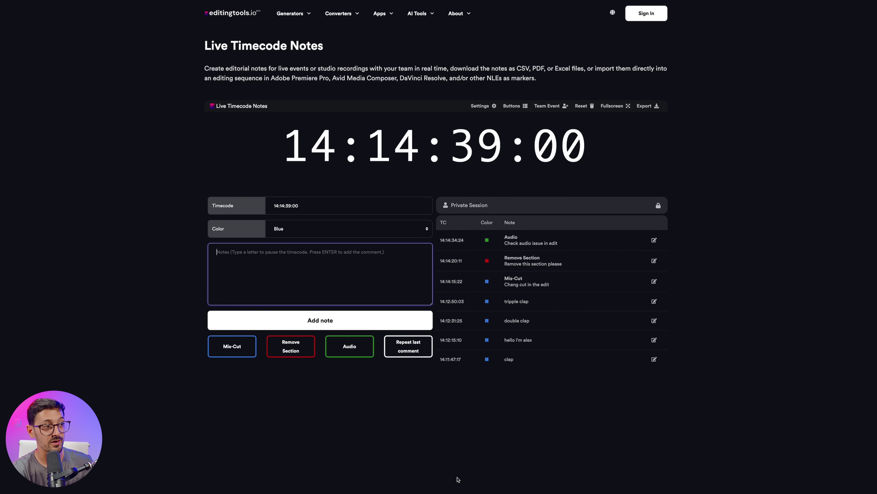
click(453, 471)
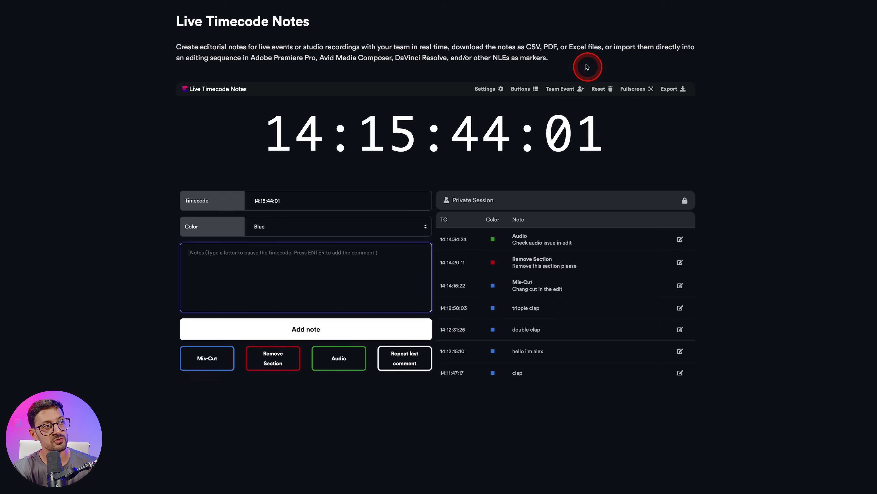
click(563, 89)
click(530, 201)
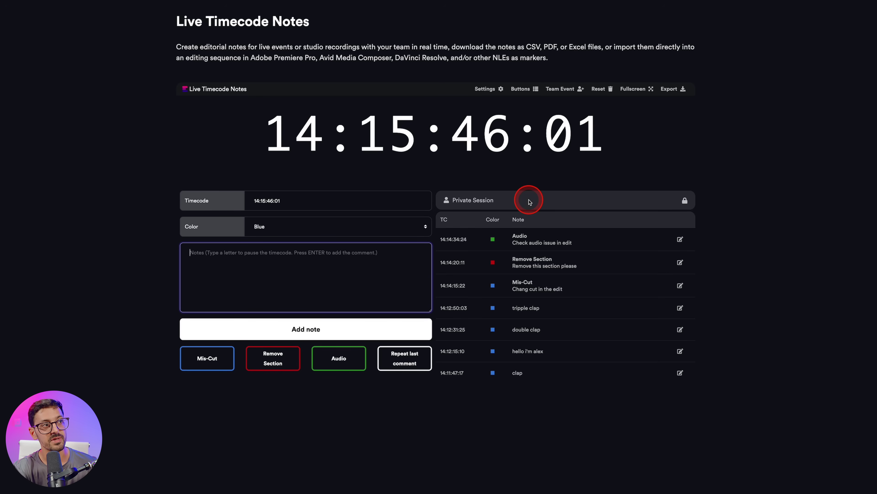
Step: Set the export to DaVinci Resolve Markers (.edl), 50 fps, project title TimecodeNoteVideo
click(672, 95)
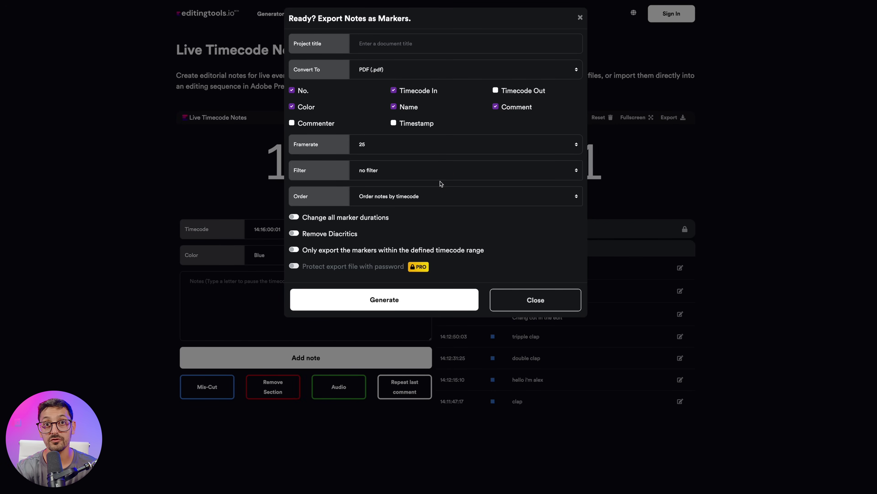
click(380, 109)
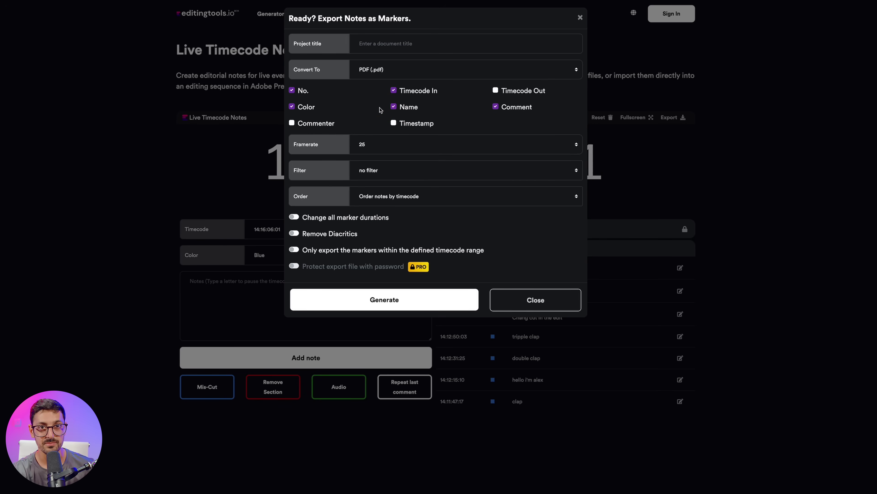
click(374, 73)
click(377, 45)
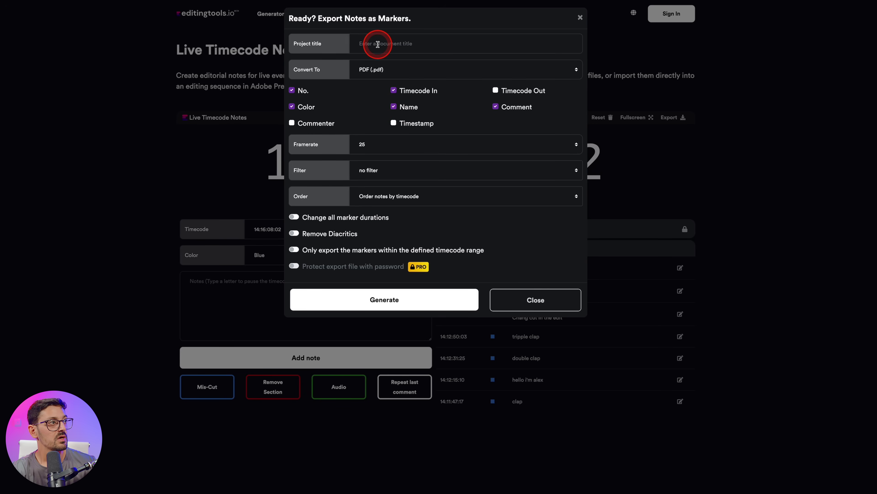
click(380, 71)
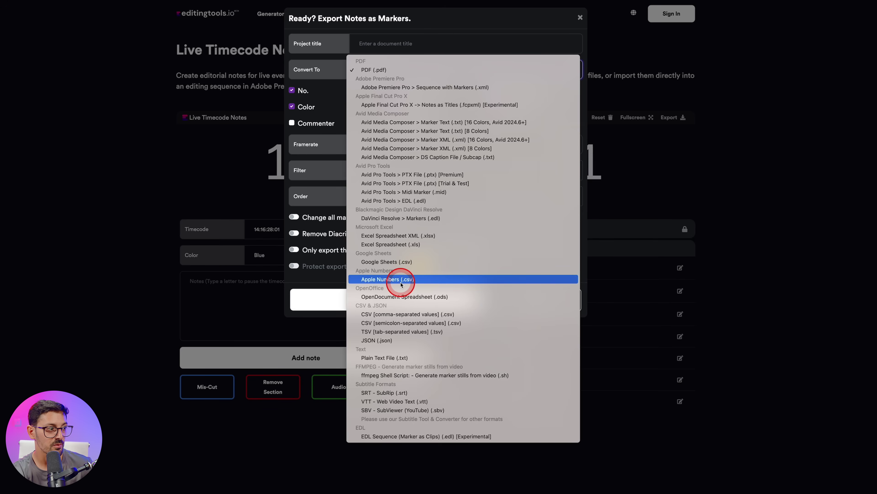
click(408, 219)
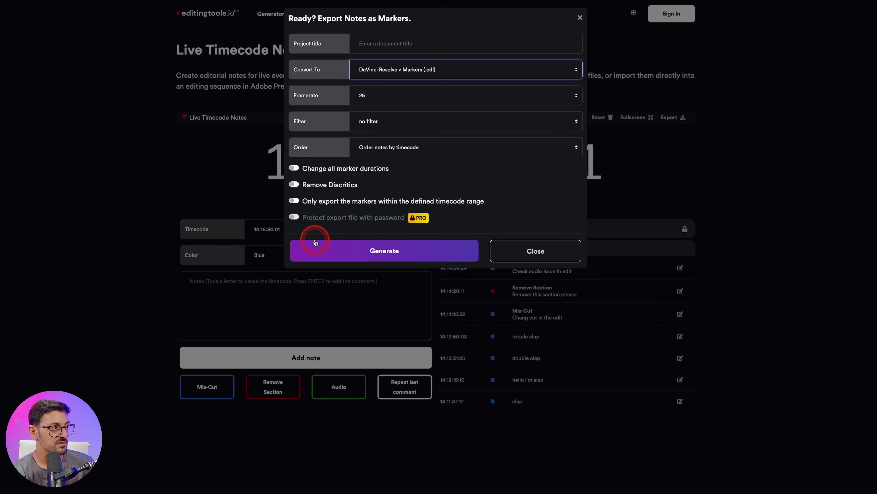
click(391, 97)
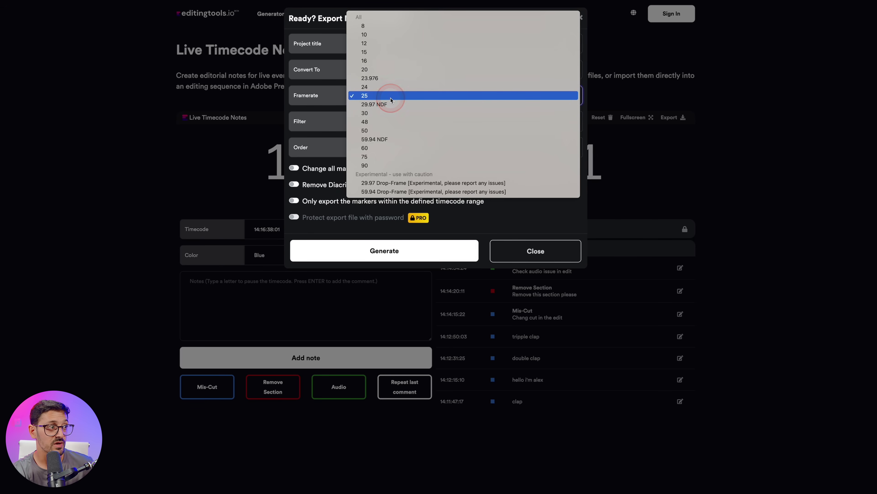
drag(391, 99, 386, 132)
click(387, 131)
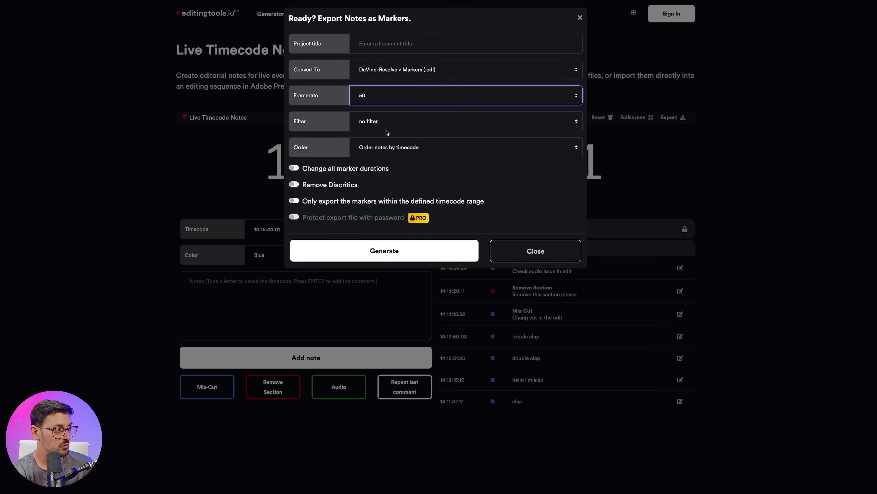
click(370, 41)
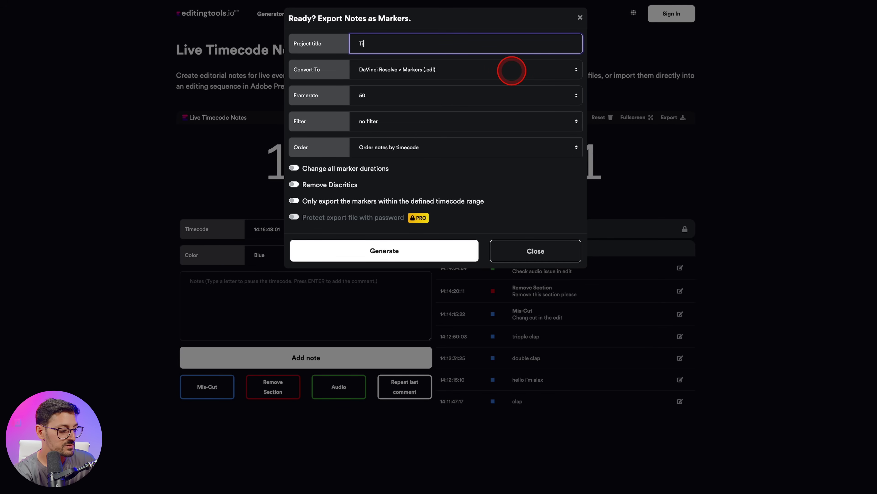
text(TimecodeNoteVideo)
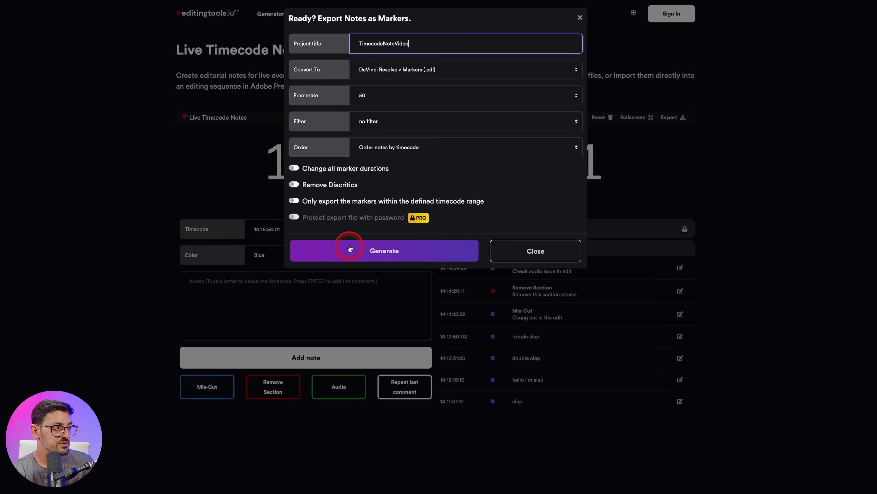
Step: Generate the 7-marker EDL, save TimecodeNoteVideo_markers_editingtools.io.edl to Downloads, and reveal it in Finder
click(355, 252)
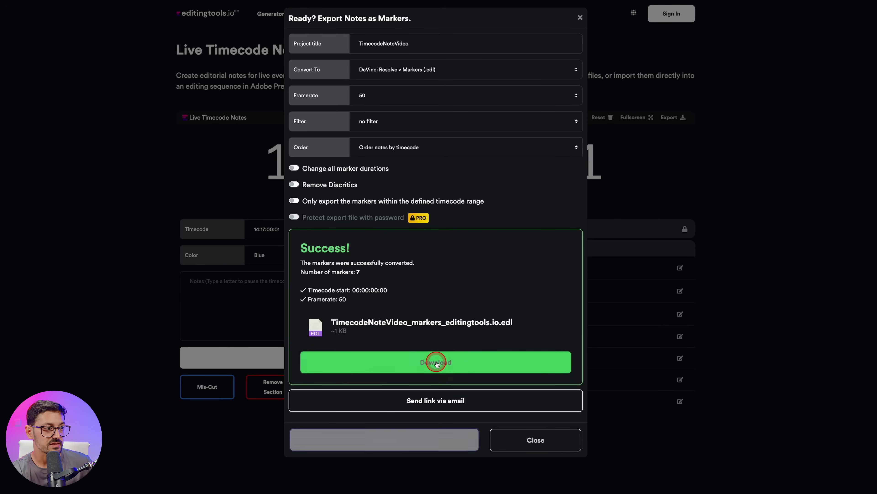
click(437, 363)
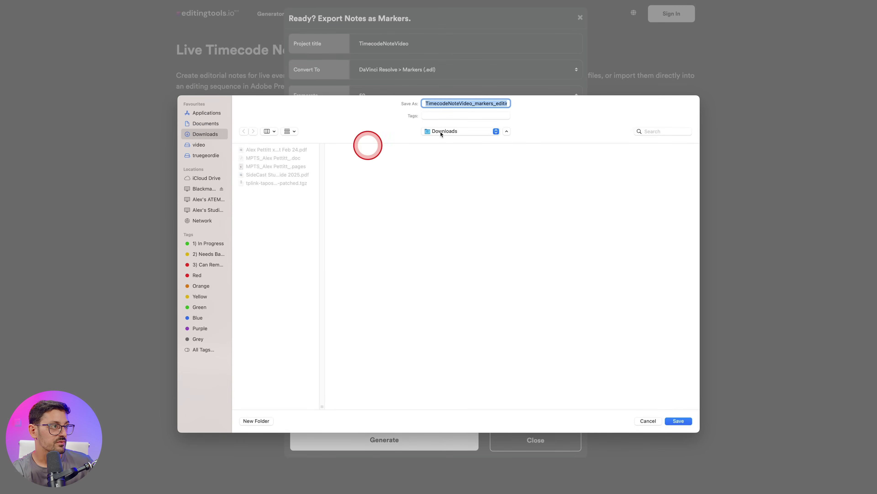
click(443, 136)
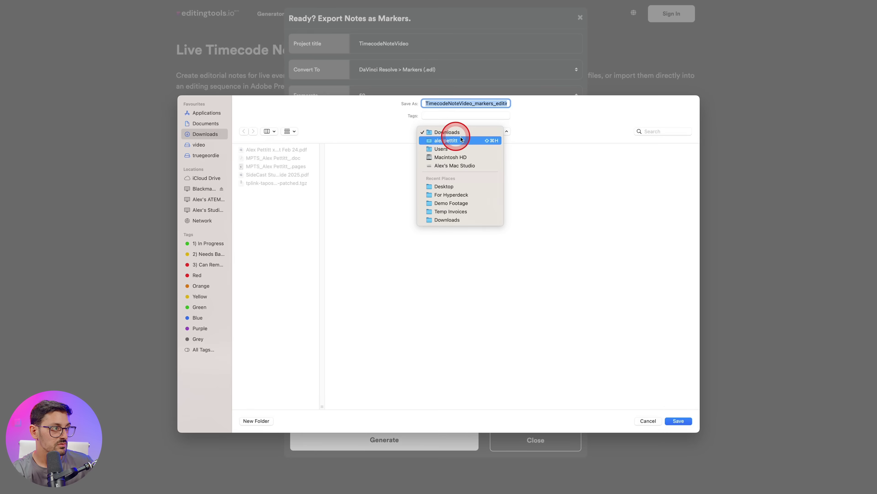
click(573, 280)
click(680, 426)
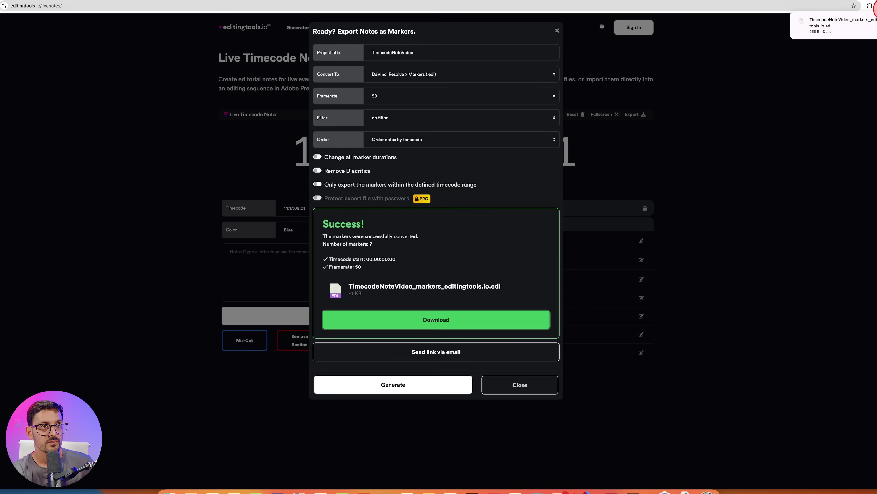
click(865, 24)
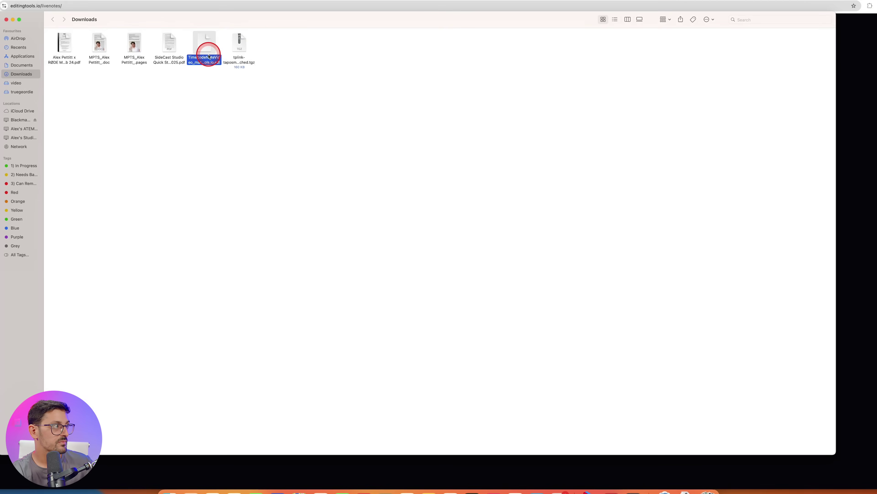
Step: Import the CAM 2 and CAM 8 clips into Resolve, matching the project frame rate, then go to Edit
key(space)
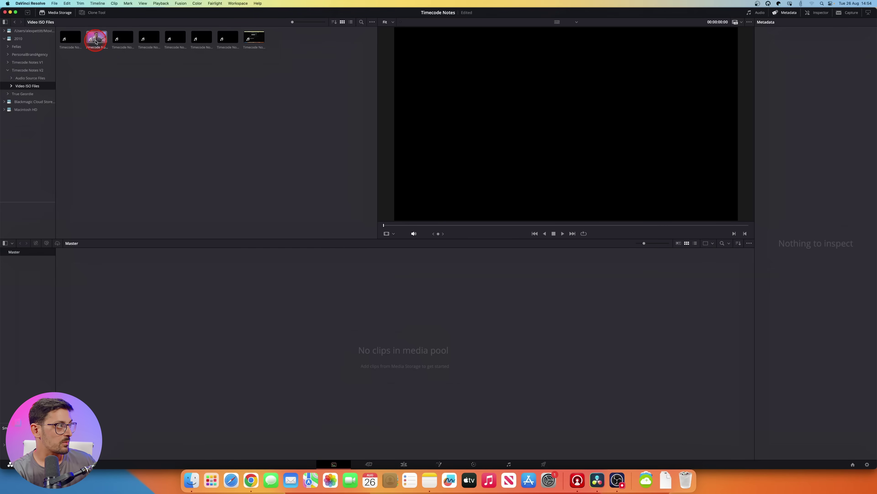
drag(97, 40, 229, 343)
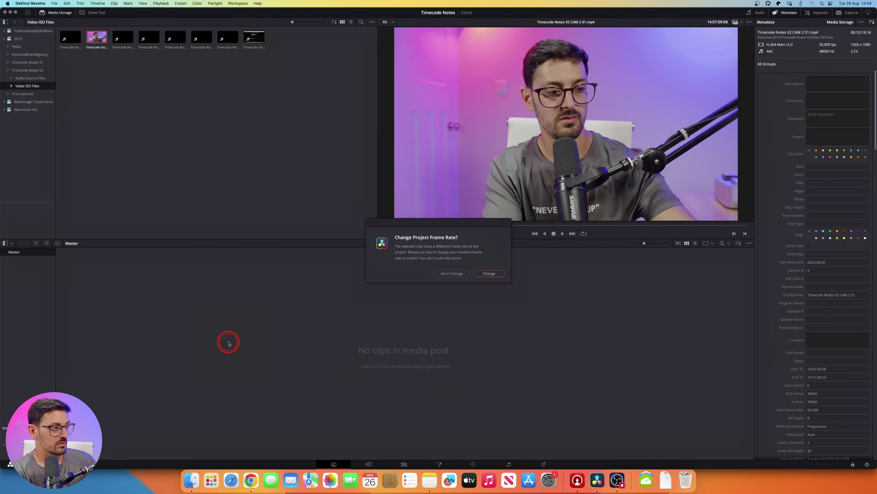
click(489, 273)
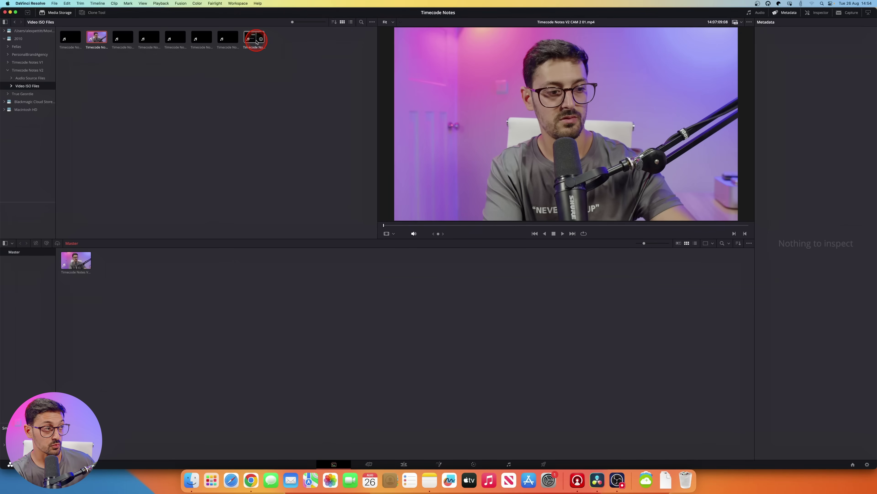
drag(257, 39, 183, 302)
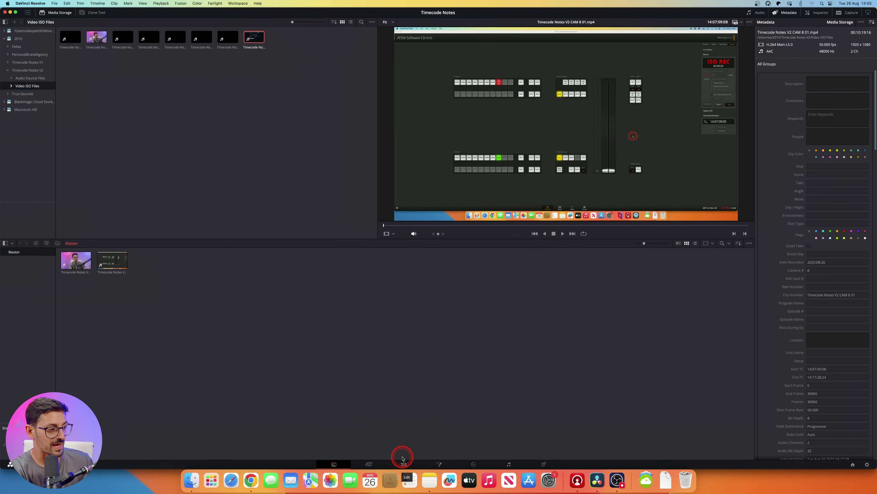
click(402, 465)
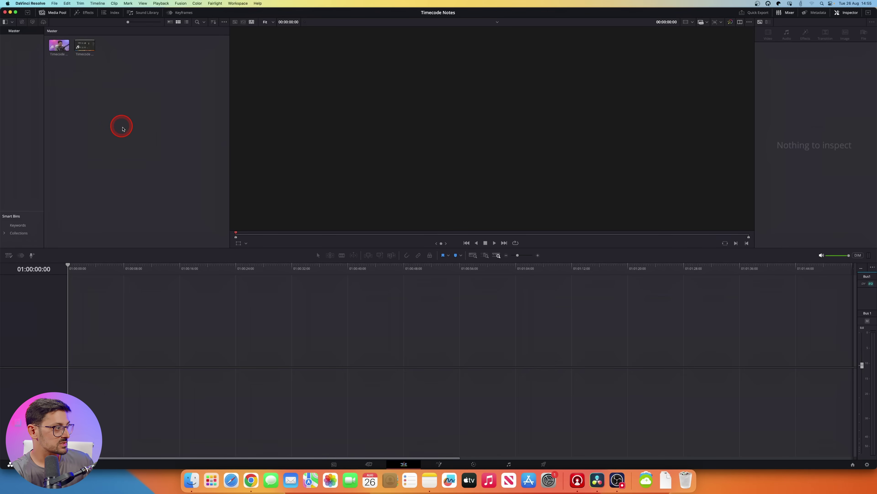
Step: Create Timeline 1 by dragging the CAM 2 01 clip from the Media Pool into the timeline
right_click(121, 91)
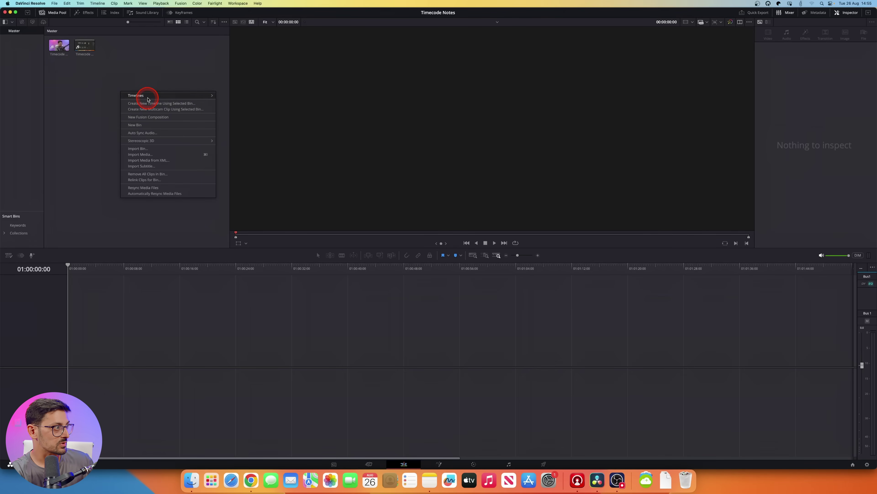
click(75, 75)
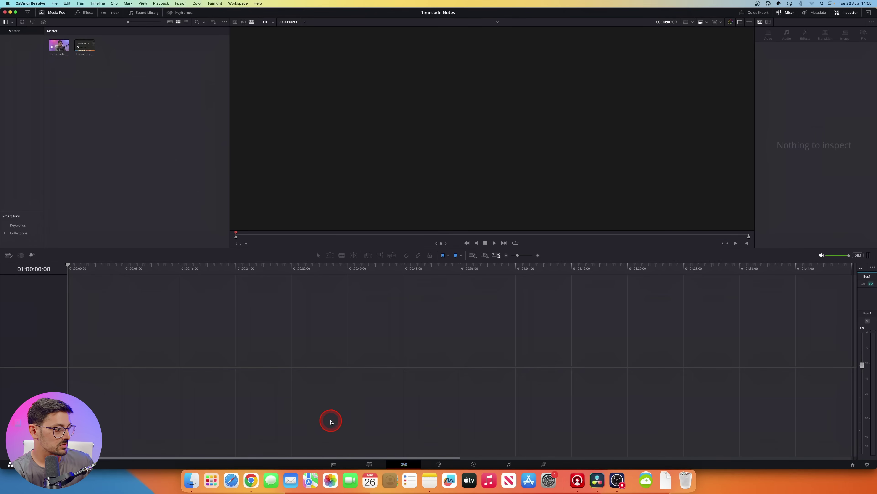
click(56, 46)
drag(59, 47, 80, 264)
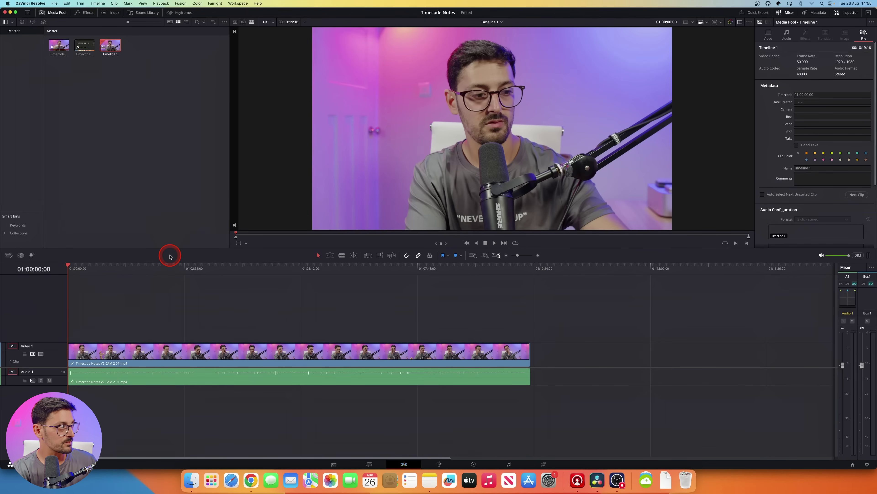
Step: Inspect the CAM 2 clip's file details, source timecode 14:07:09:08, and skim it in the viewer
click(58, 46)
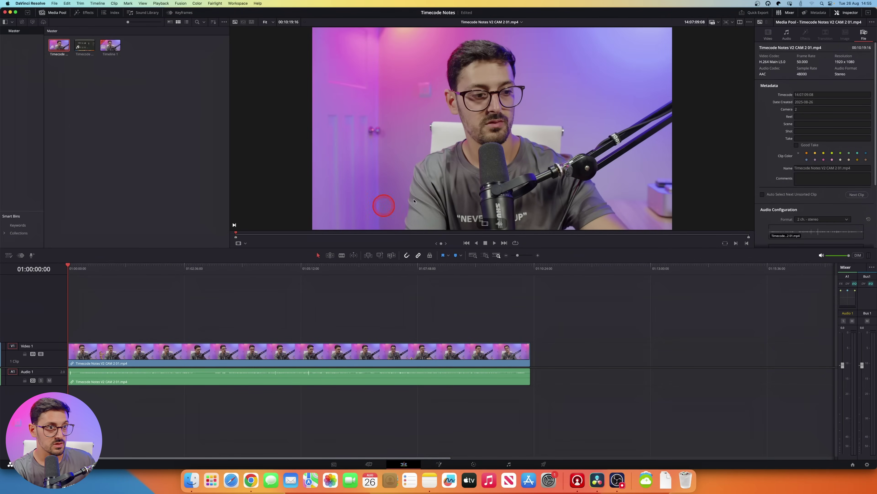
drag(876, 66, 874, 145)
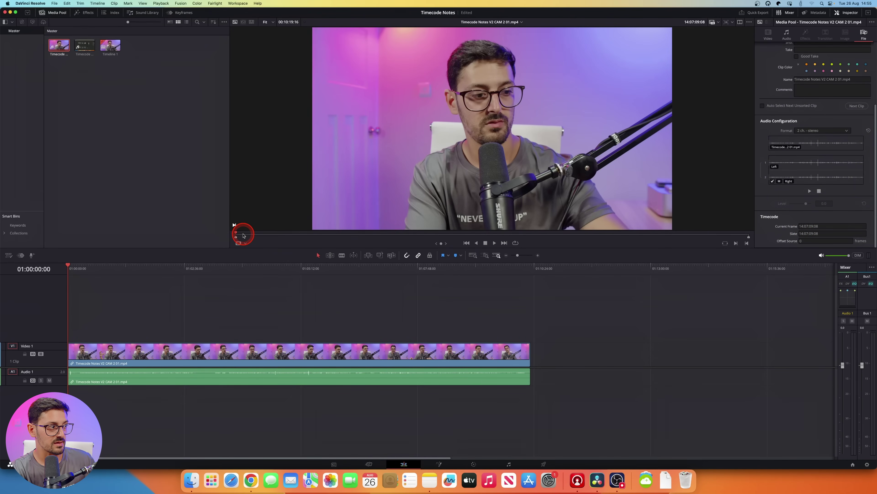
drag(241, 233, 218, 233)
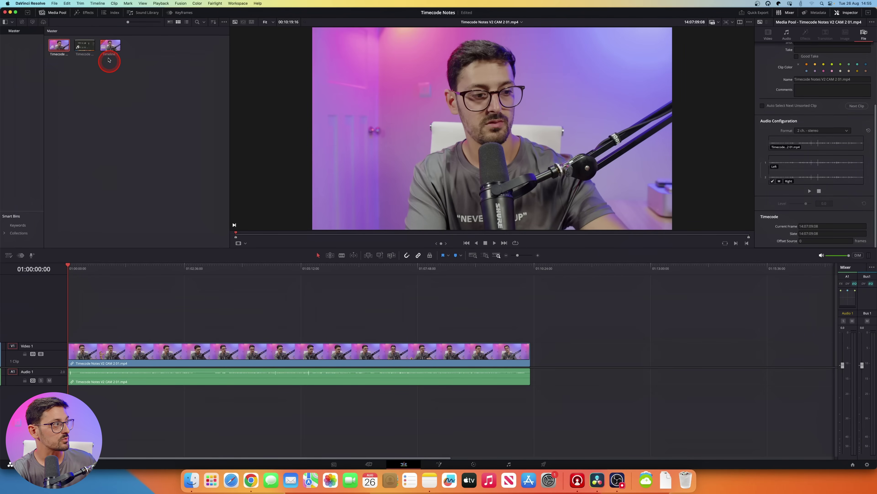
Step: Open Timeline 1's starting timecode setting, cancel it, and check the clip's source timecode
right_click(111, 46)
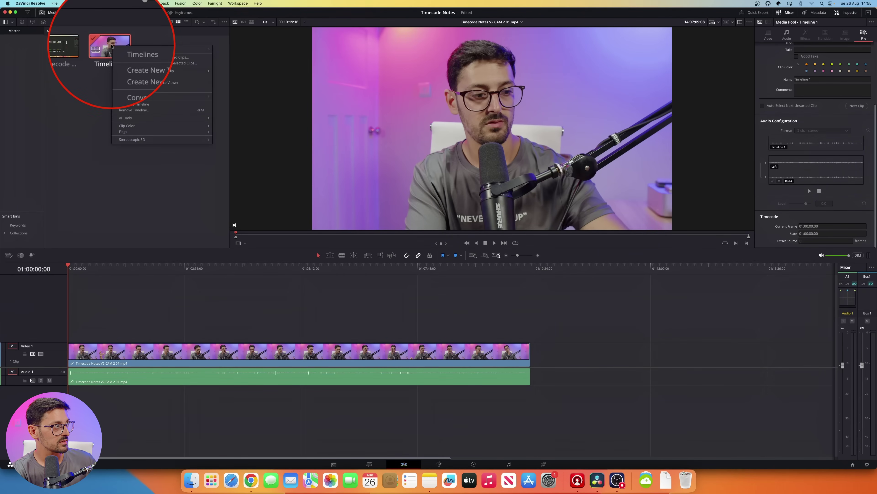
mouse_move(141, 52)
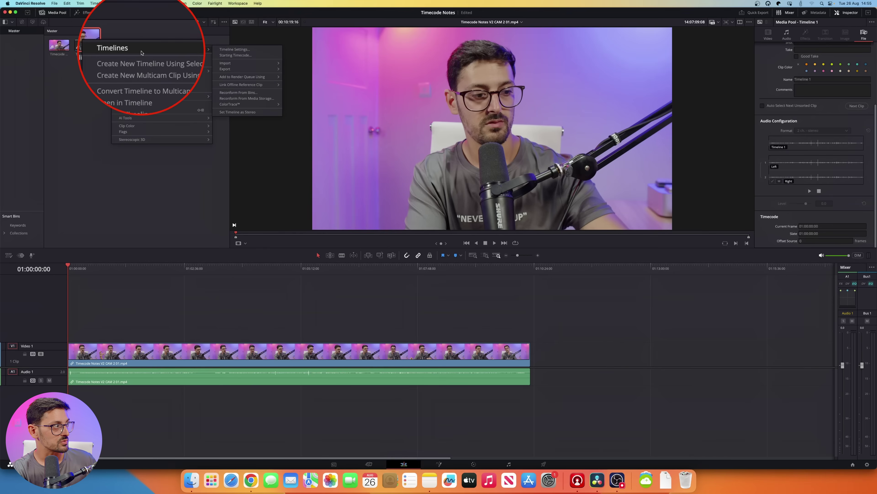
click(236, 56)
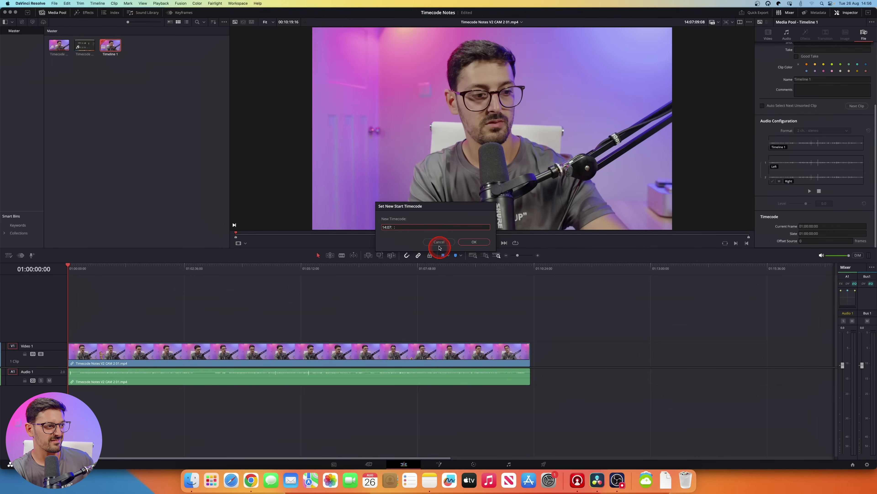
click(439, 242)
click(164, 352)
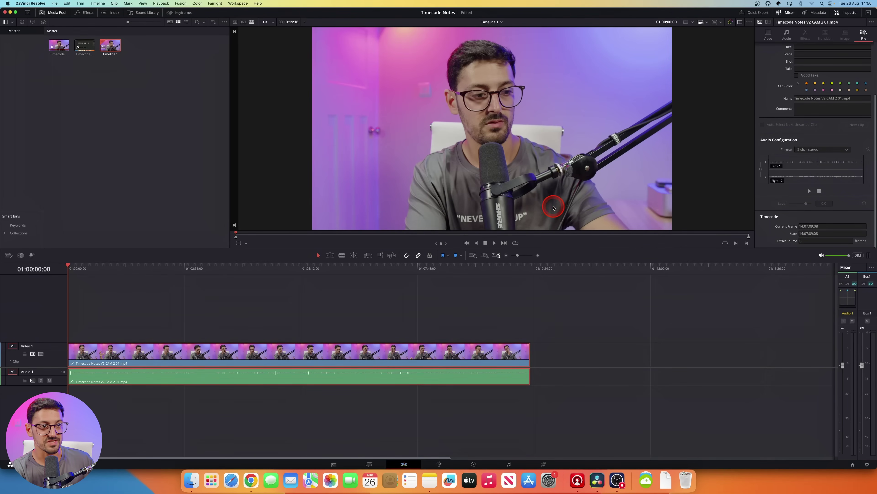
Step: Set Timeline 1's starting timecode to 14:07:09:08
right_click(110, 44)
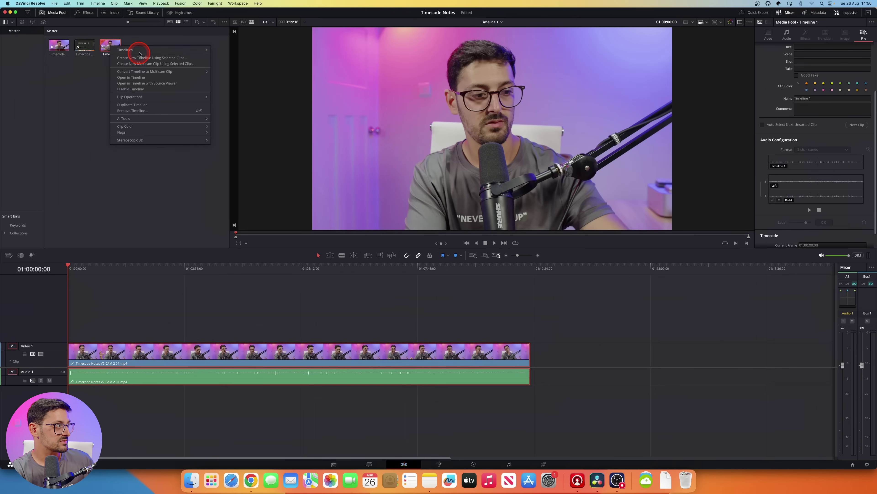
mouse_move(138, 50)
click(254, 60)
click(484, 226)
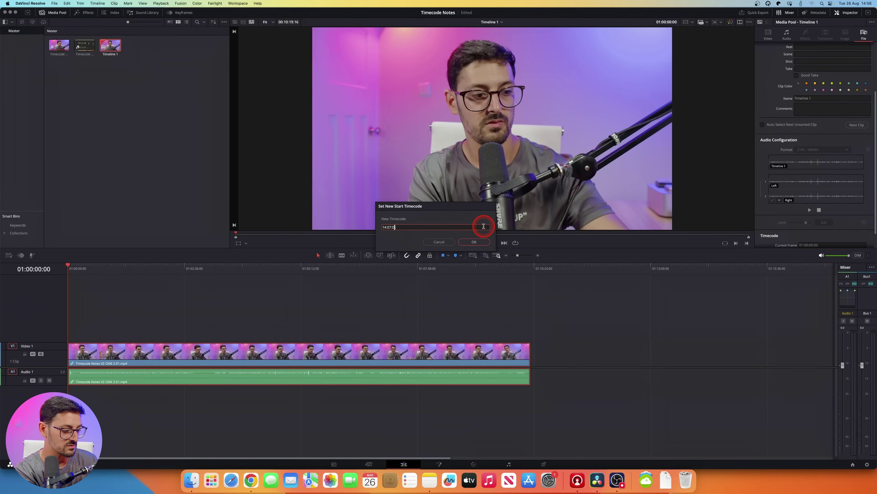
click(483, 242)
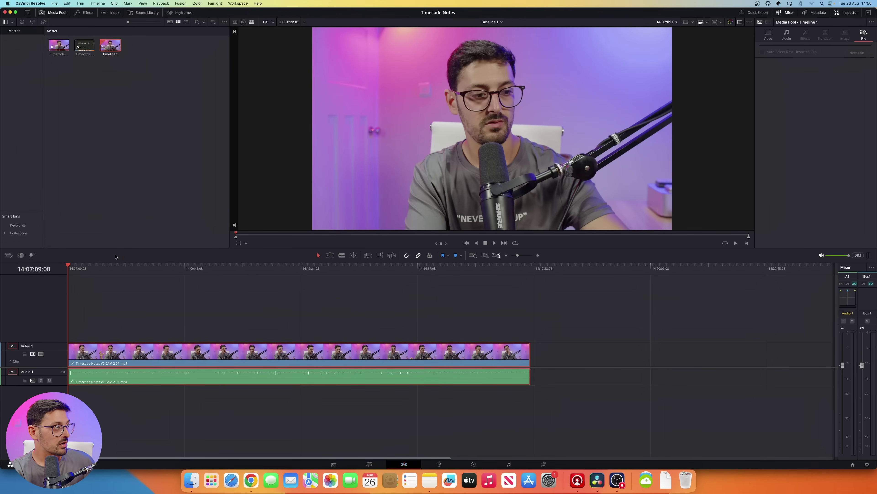
Step: Import TimecodeNoteVideo_markers_editingtools.io.edl from Downloads as Timeline 1 markers
right_click(114, 50)
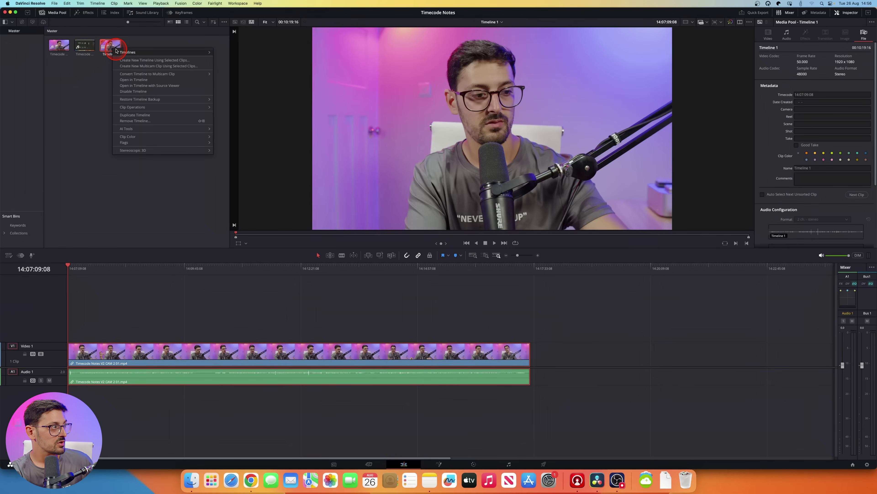
mouse_move(142, 53)
mouse_move(243, 68)
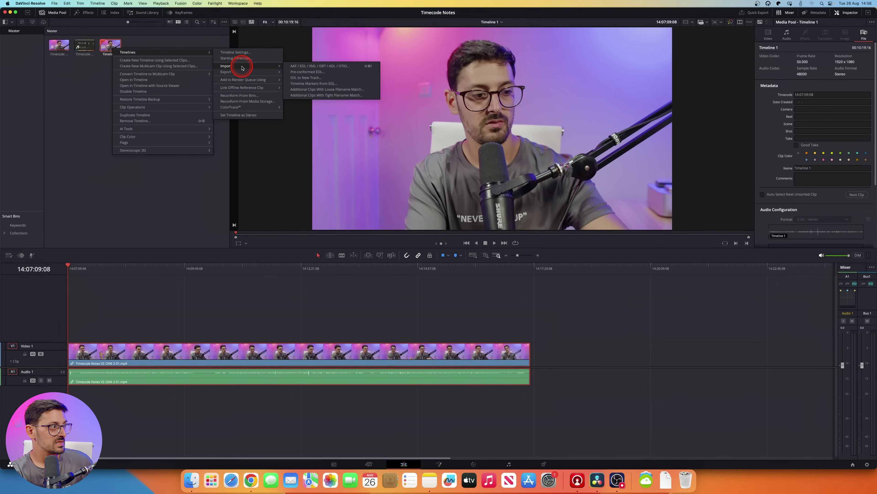
click(314, 83)
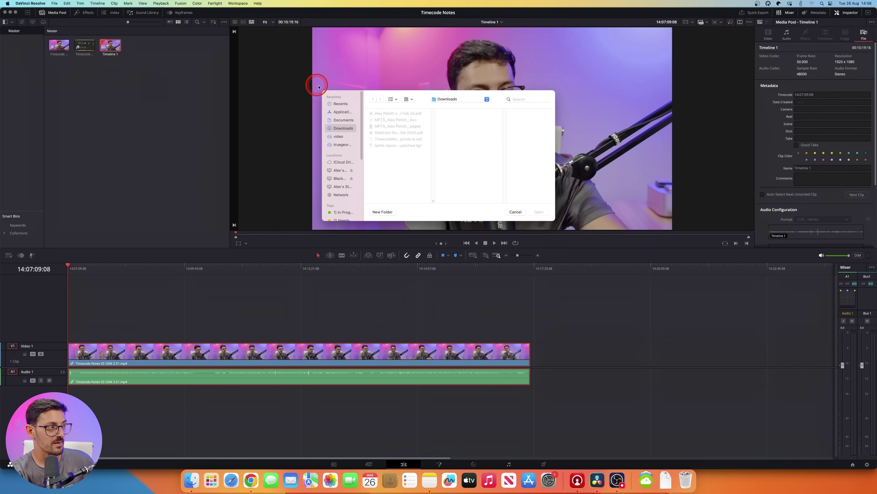
click(400, 139)
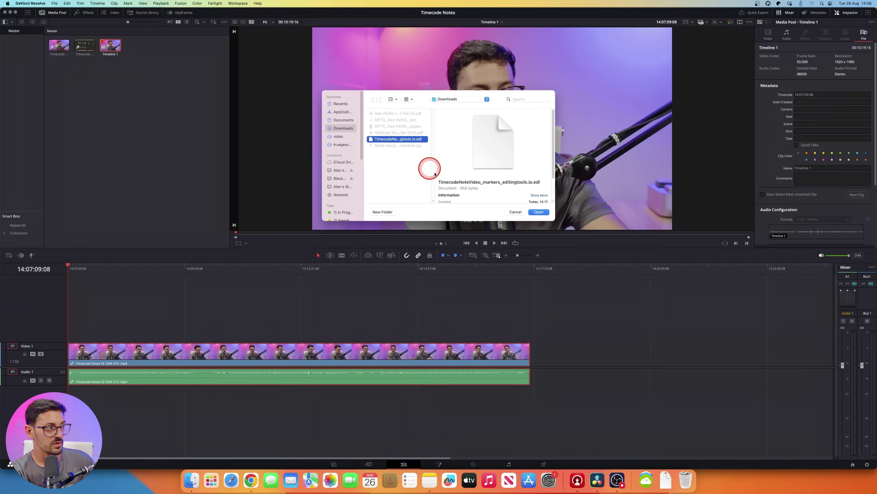
click(540, 212)
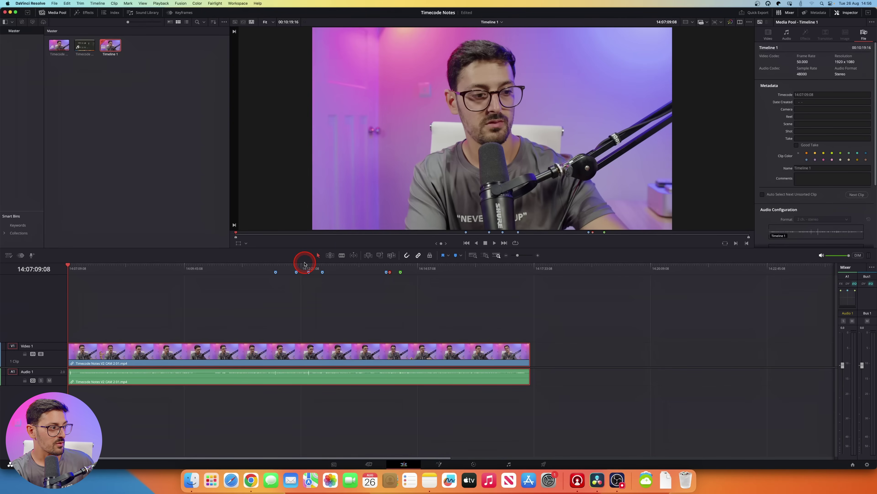
Step: Jump between the first blue clap marker and the red Remove Section marker on the ruler
mouse_move(275, 273)
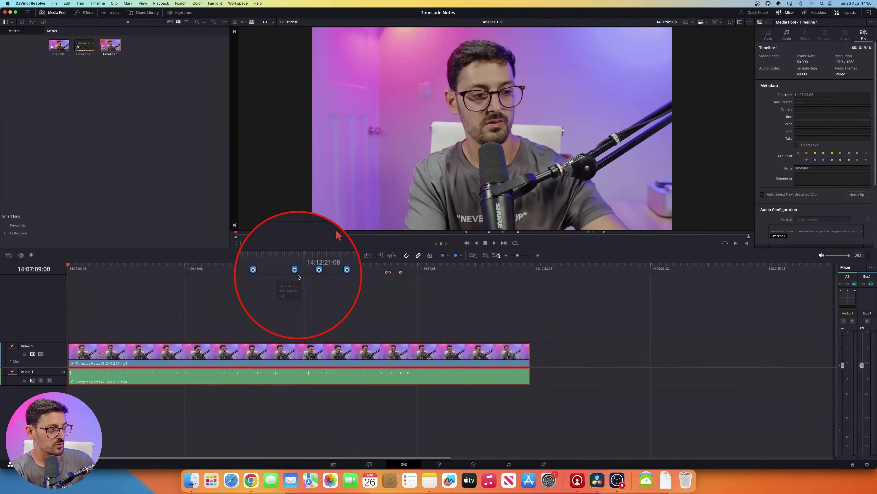
mouse_move(402, 275)
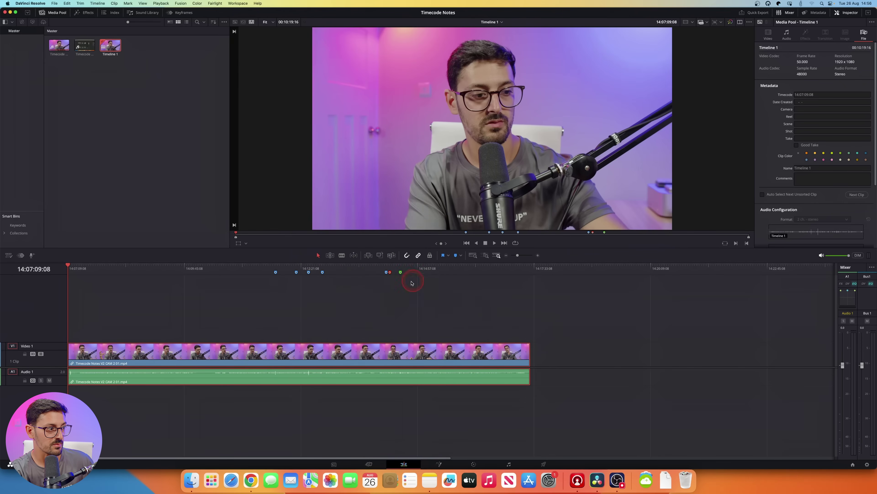
click(274, 267)
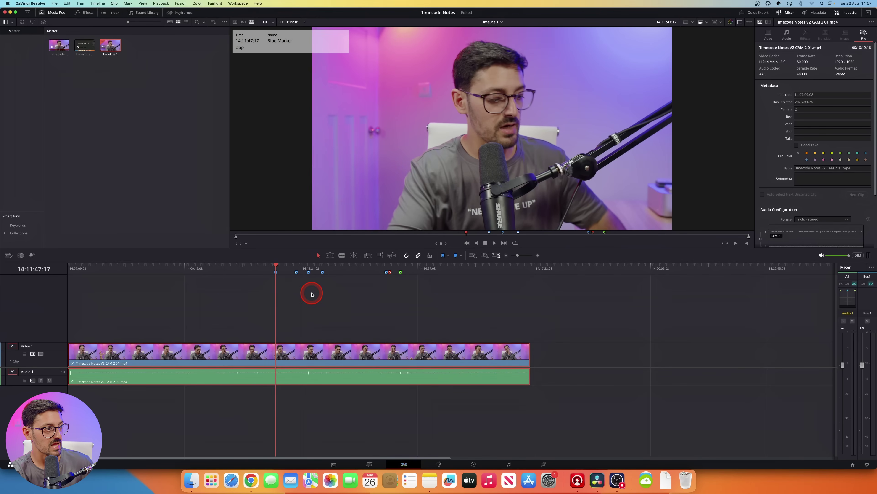
click(389, 269)
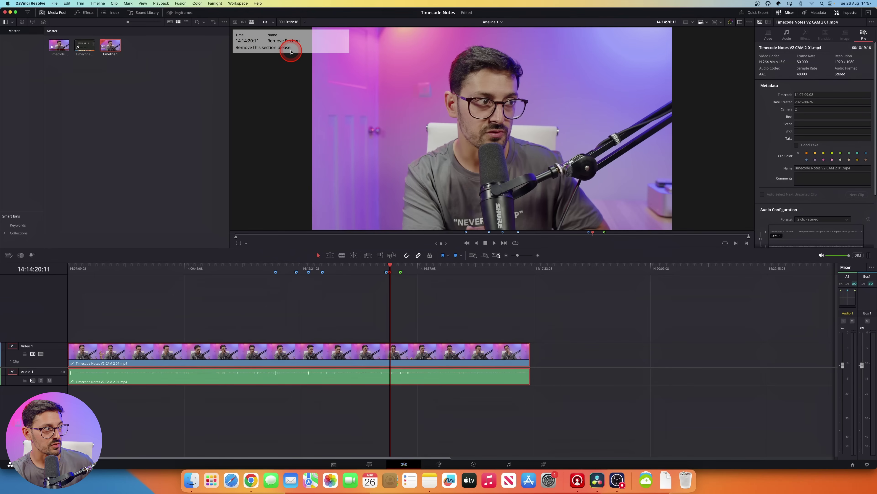
mouse_move(400, 277)
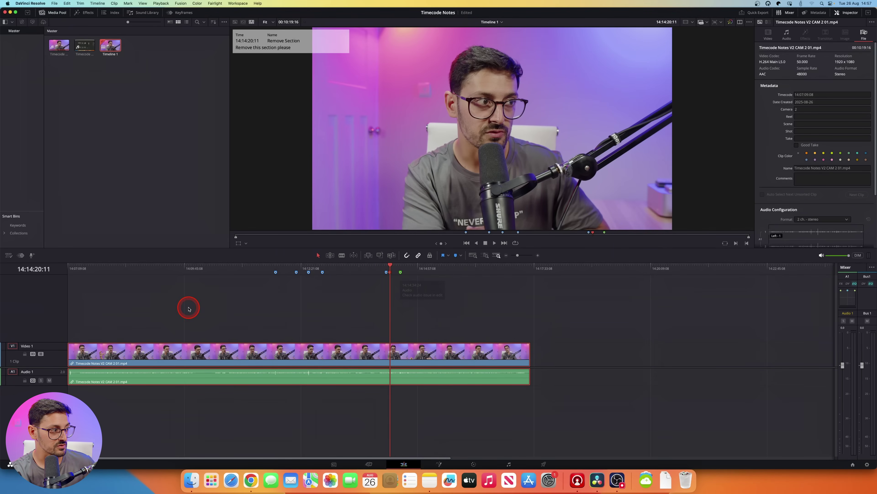
click(277, 269)
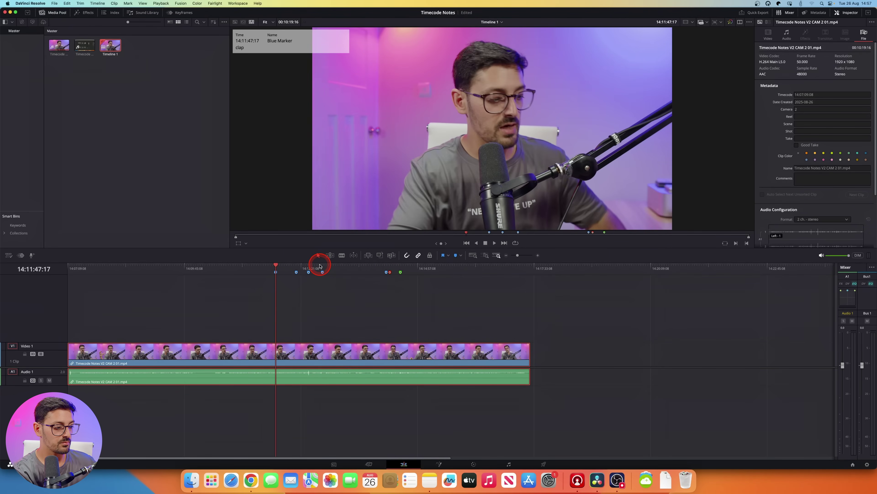
Step: Zoom in and play around the clap and next blue marker with J/L/K to verify them
key(super+equal)
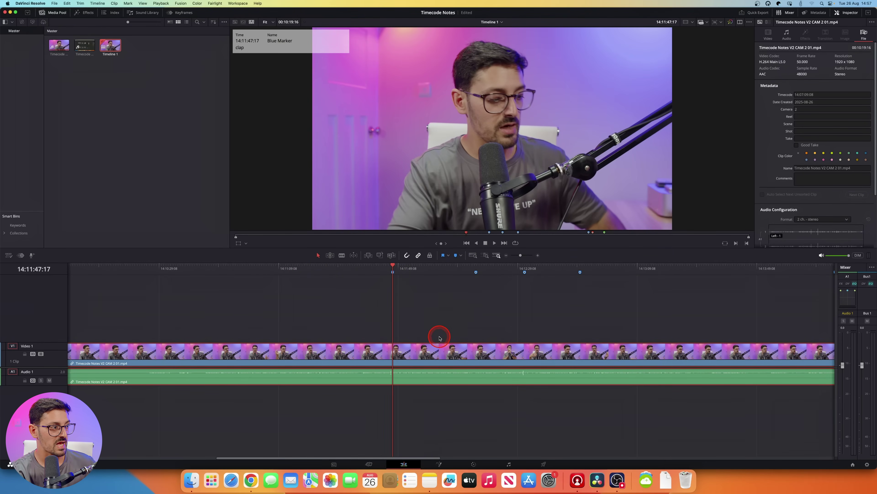
click(383, 285)
key(space)
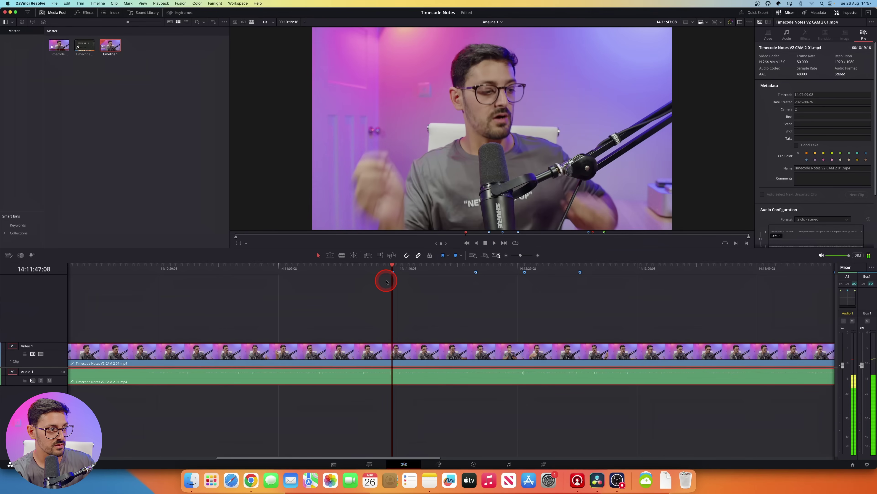
click(477, 271)
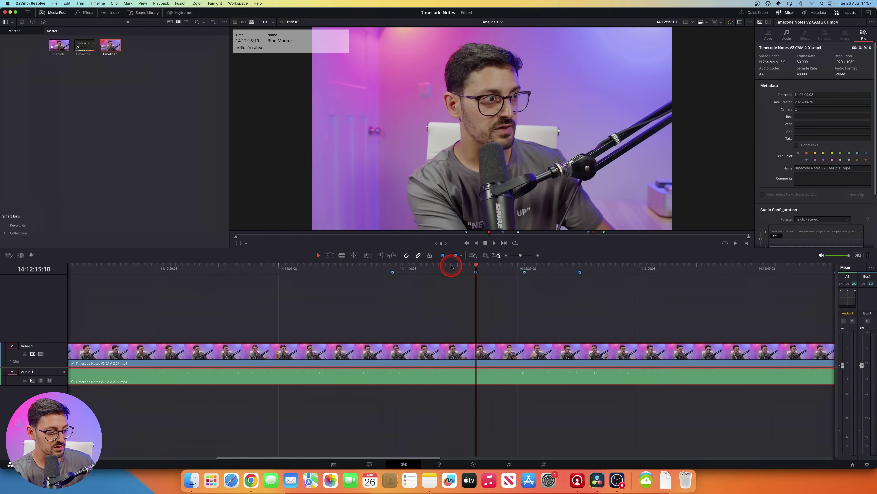
key(j)
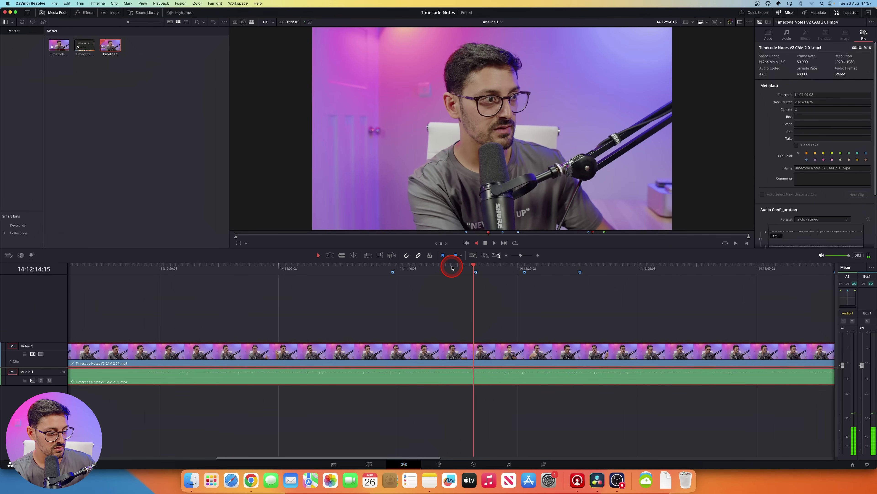
key(l)
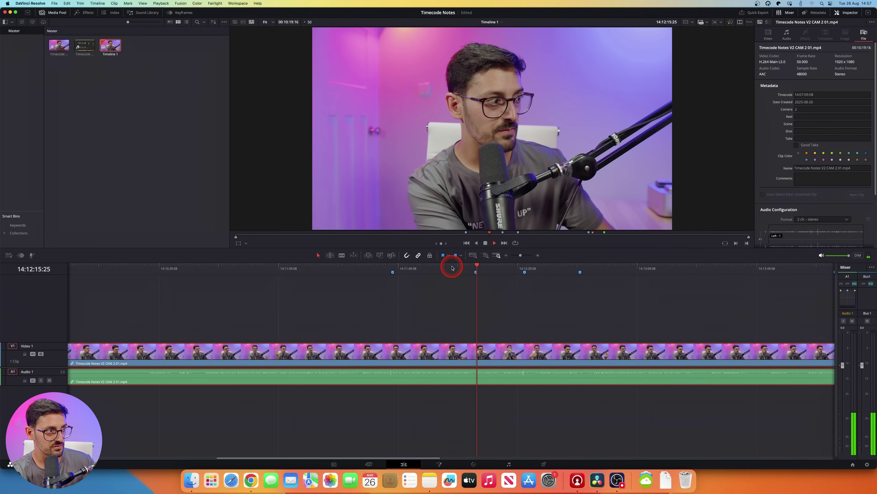
key(k)
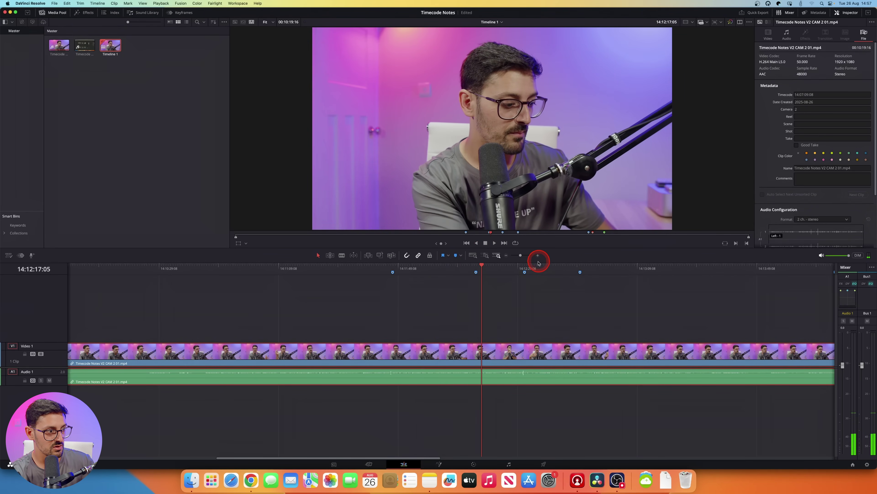
Step: Play through the double clap, then zoom out and land on the red Remove Section marker
click(524, 267)
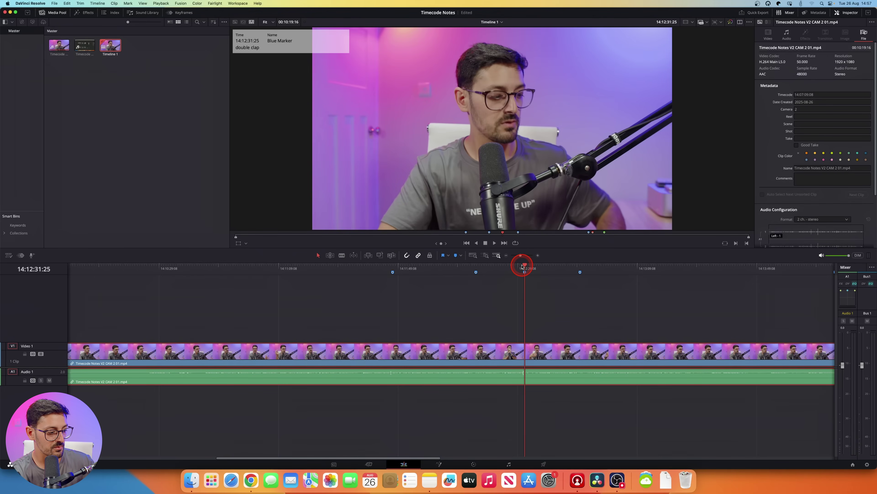
click(522, 267)
key(l)
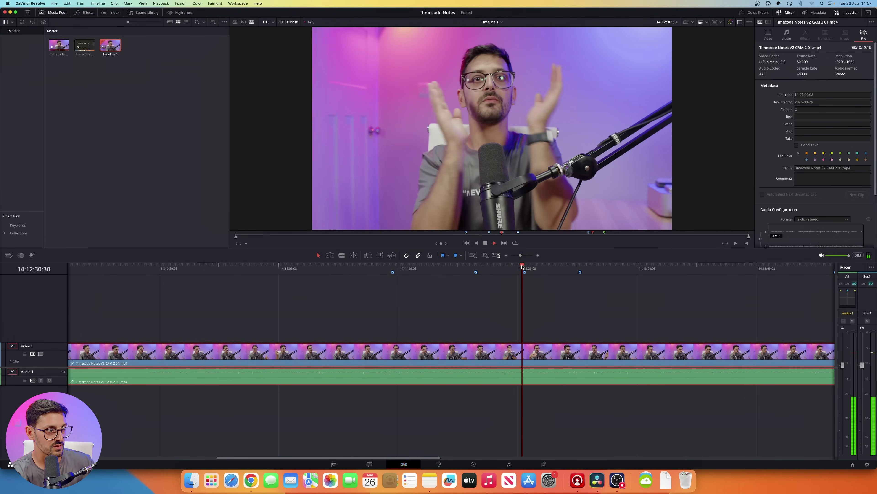
key(k)
key(super+minus)
key(super+minus)
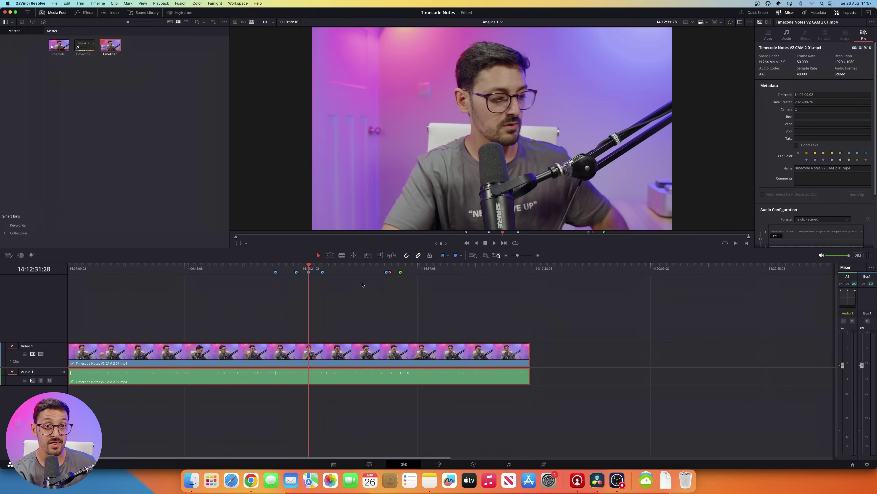
click(389, 271)
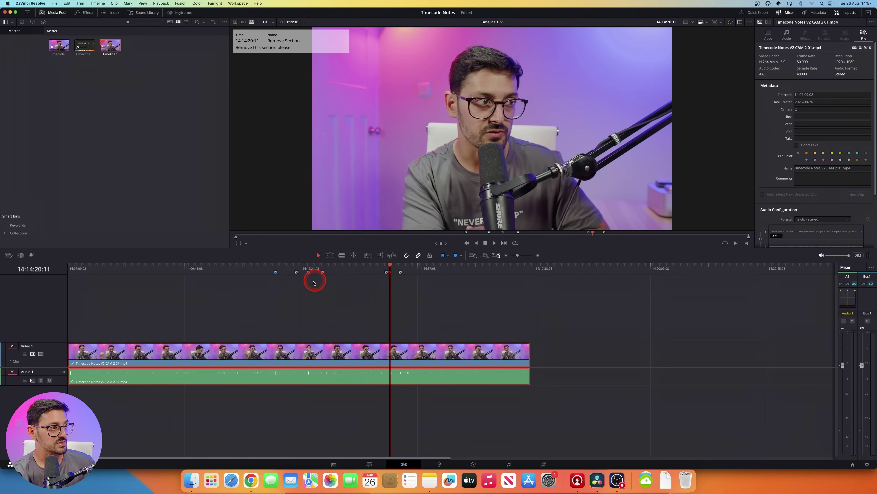
mouse_move(388, 275)
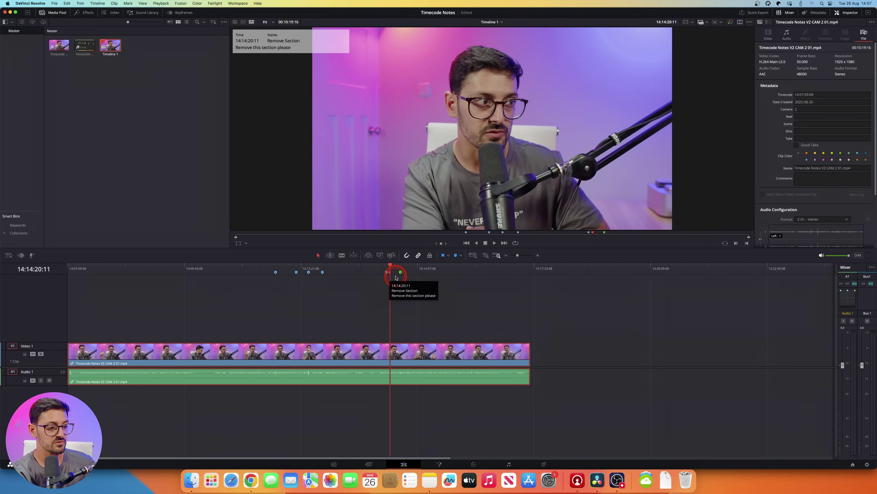
scroll(395, 277, up, 2)
Step: Jump to the green Audio marker and show the Markers list in the Index panel
click(442, 272)
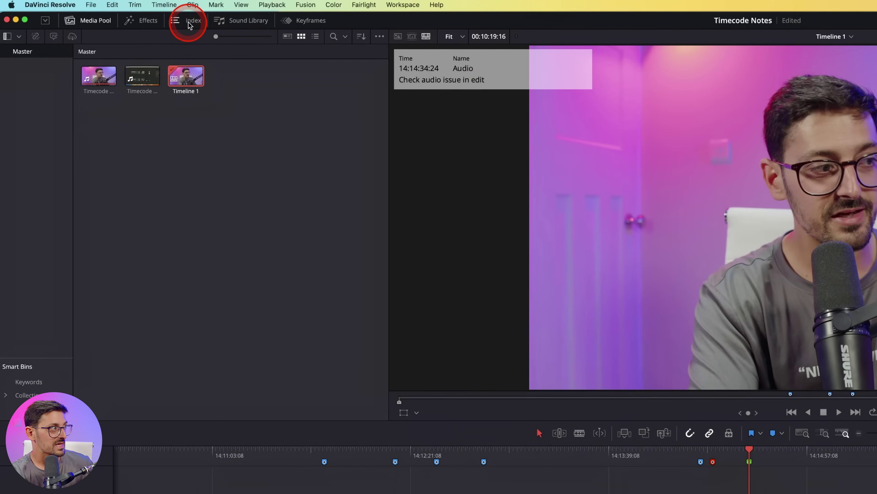
click(175, 23)
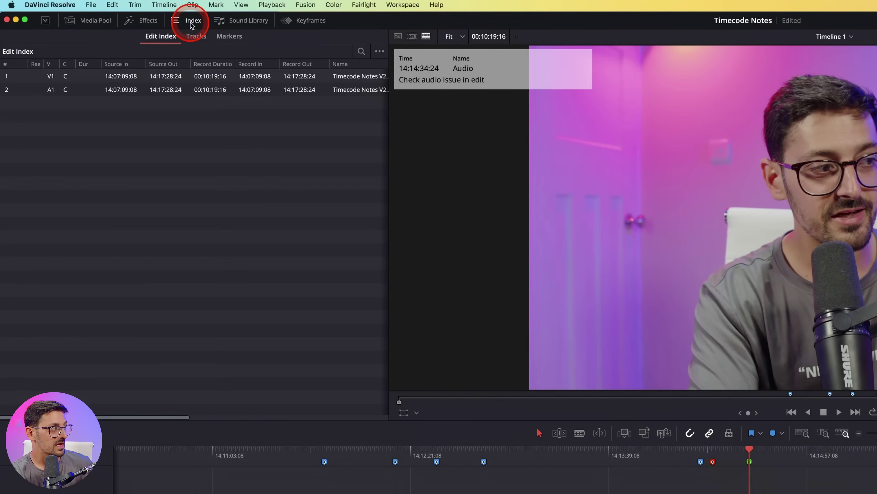
click(230, 36)
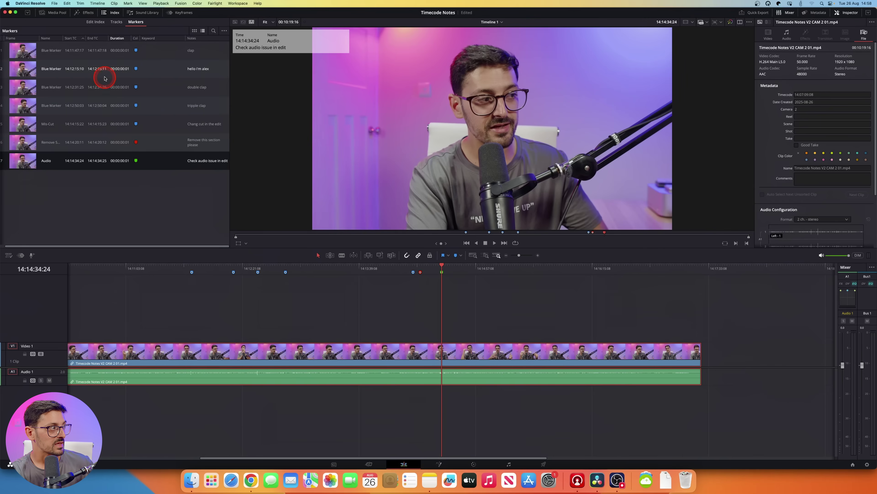
Step: Step through the marker rows: clap, hello i'm alex, double clap, tripple clap, Mis-Cut, Remove Section
click(172, 85)
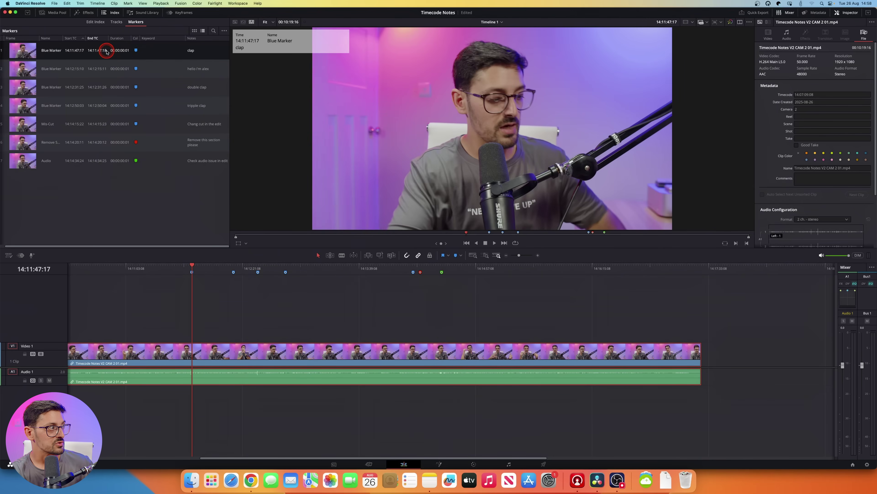
click(174, 116)
click(105, 90)
click(108, 105)
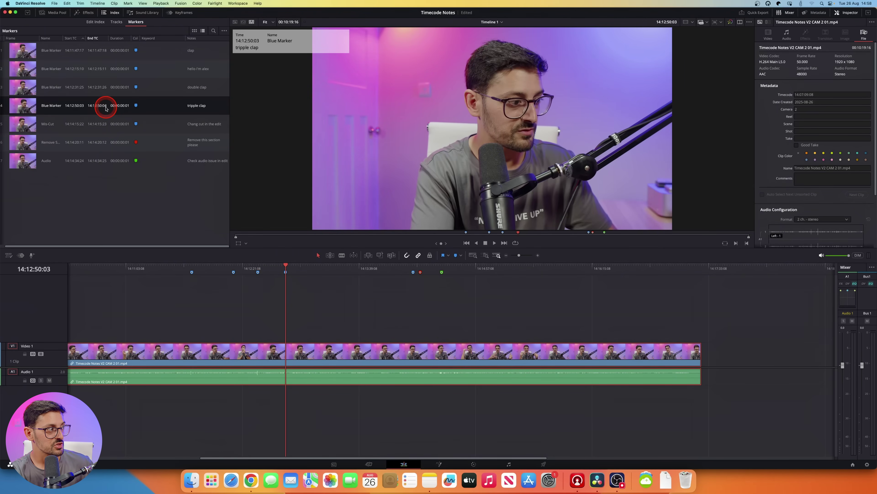
click(108, 123)
click(110, 145)
click(113, 186)
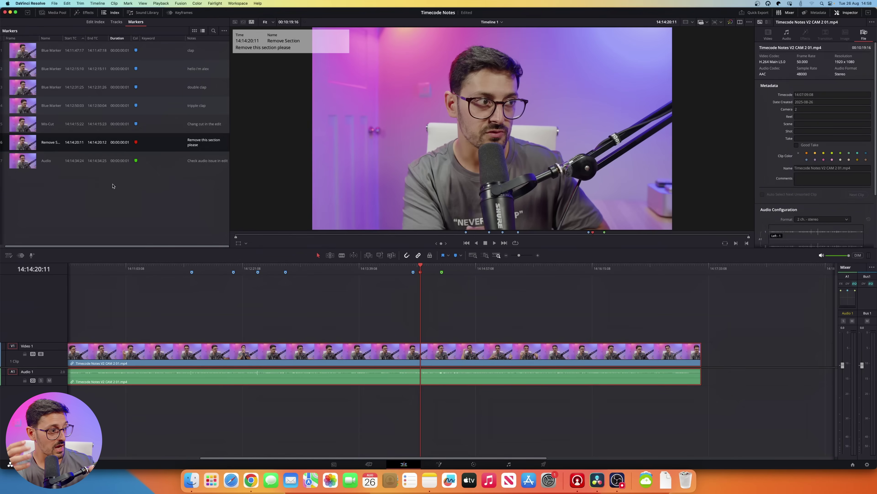
key(super+minus)
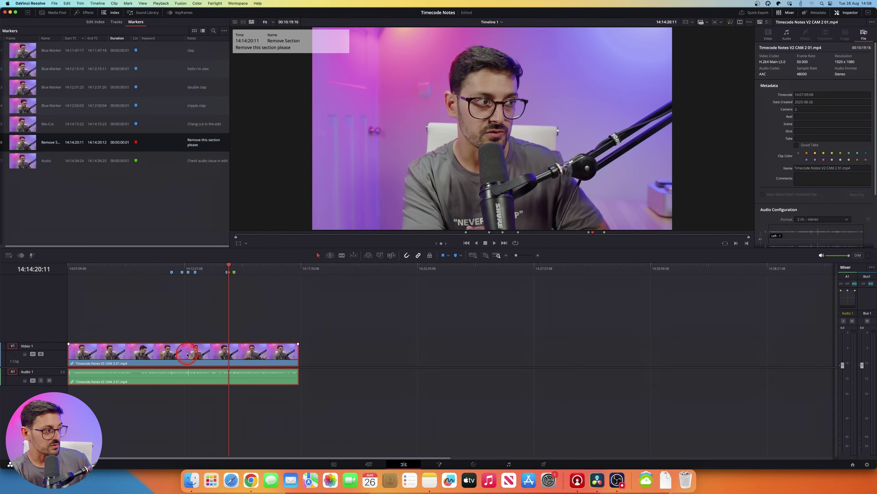
drag(187, 354, 268, 354)
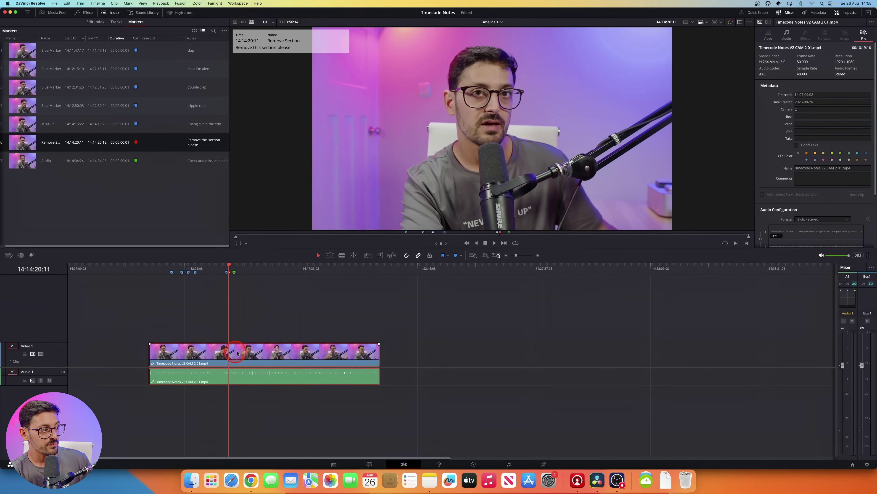
mouse_move(238, 272)
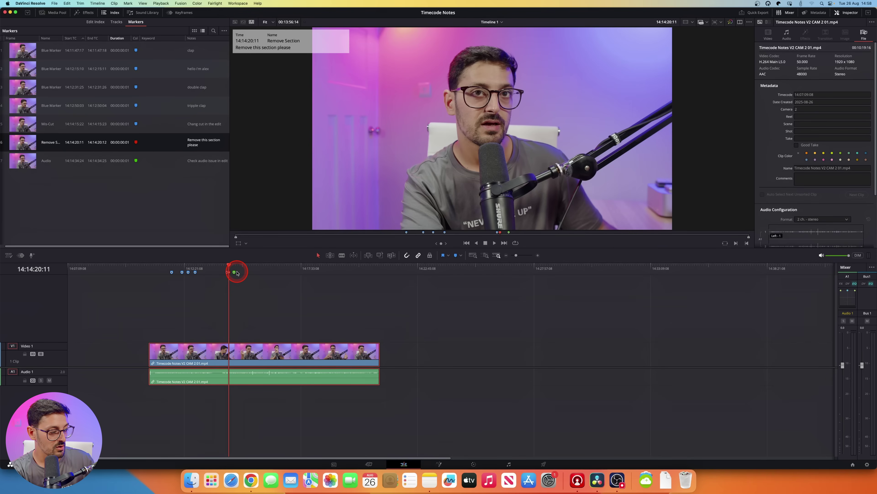
key(super+z)
click(161, 355)
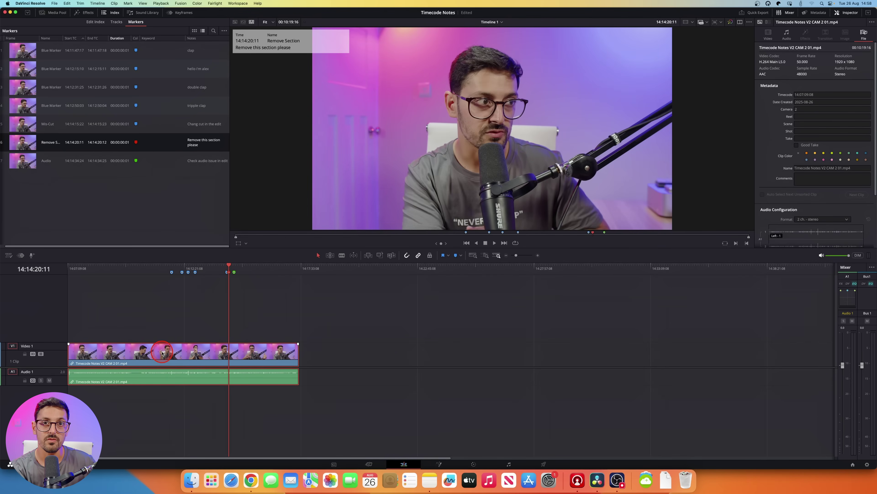
key(super+equal)
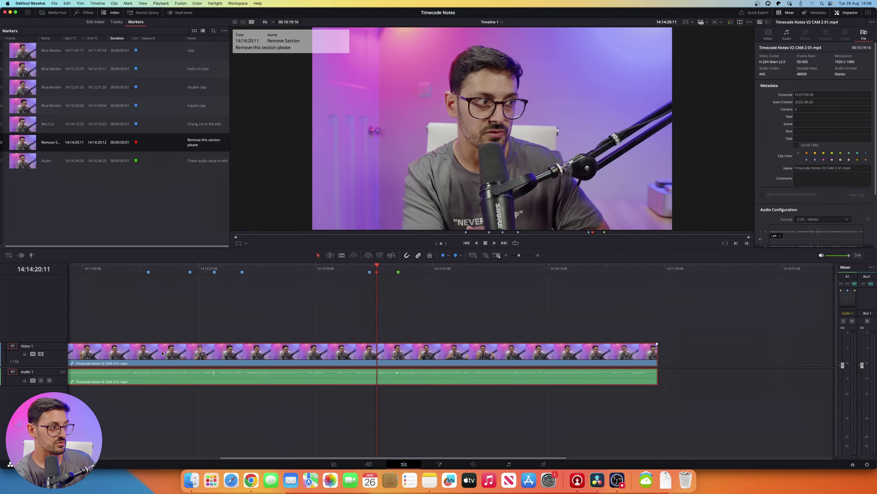
key(super+minus)
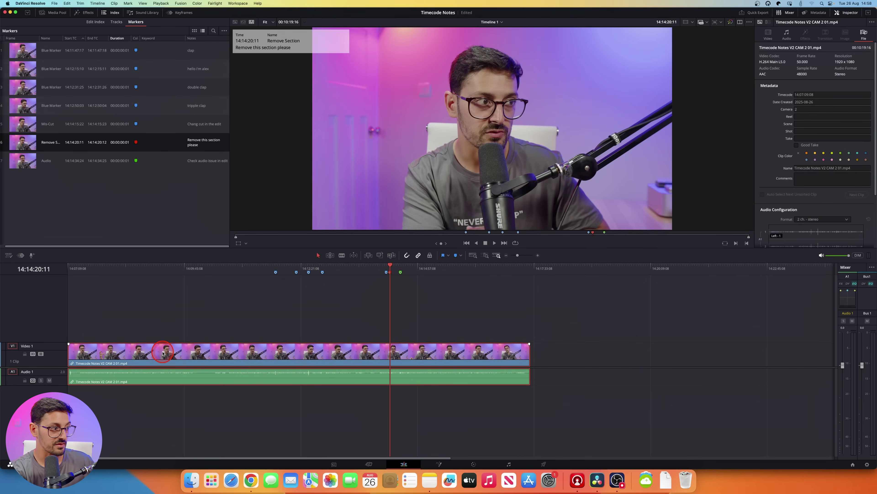
Step: Select the CAM 2 clip on the timeline and jump to its first blue marker
click(279, 320)
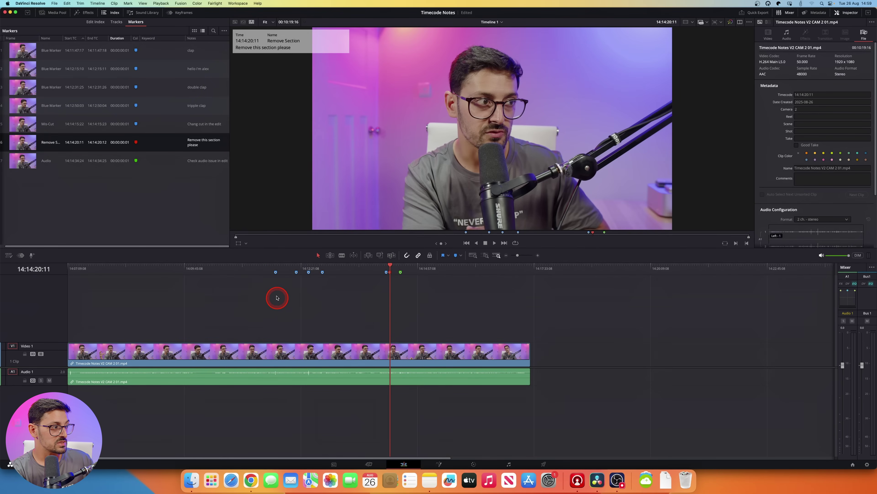
mouse_move(275, 273)
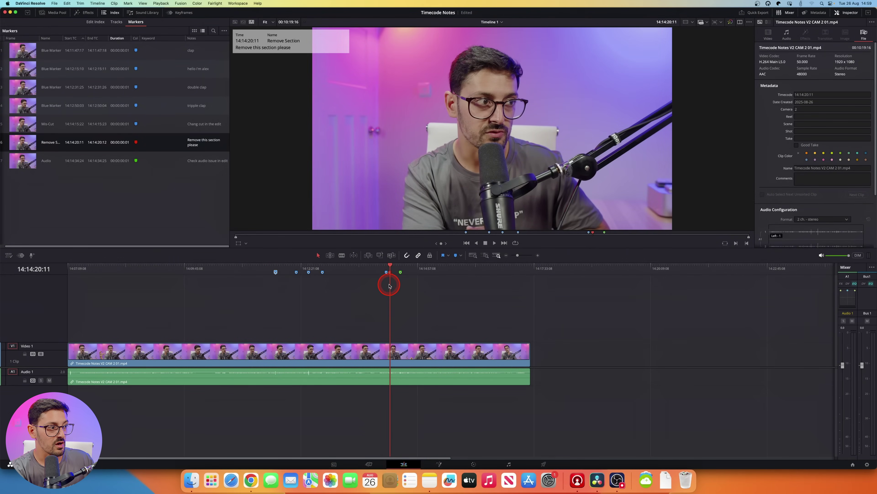
mouse_move(402, 275)
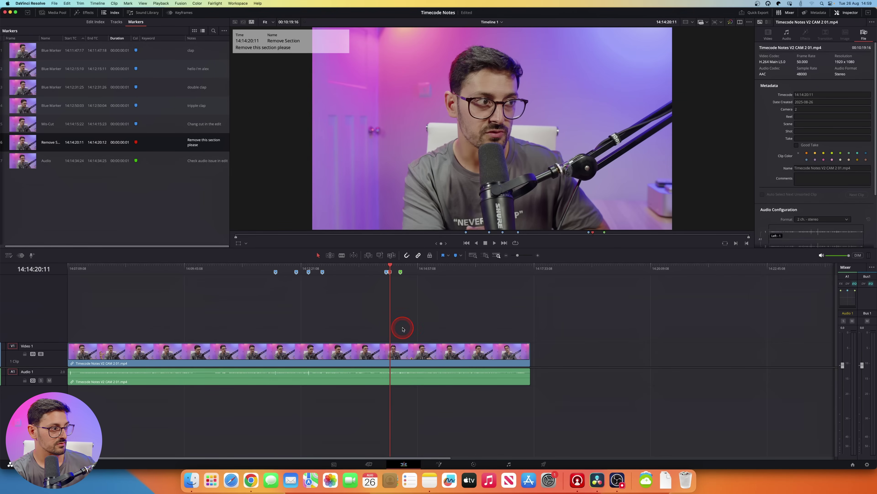
click(290, 354)
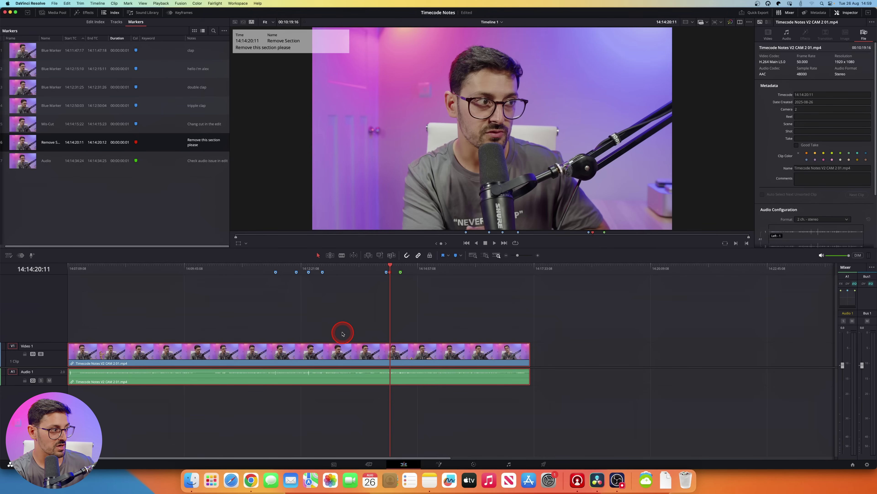
click(277, 267)
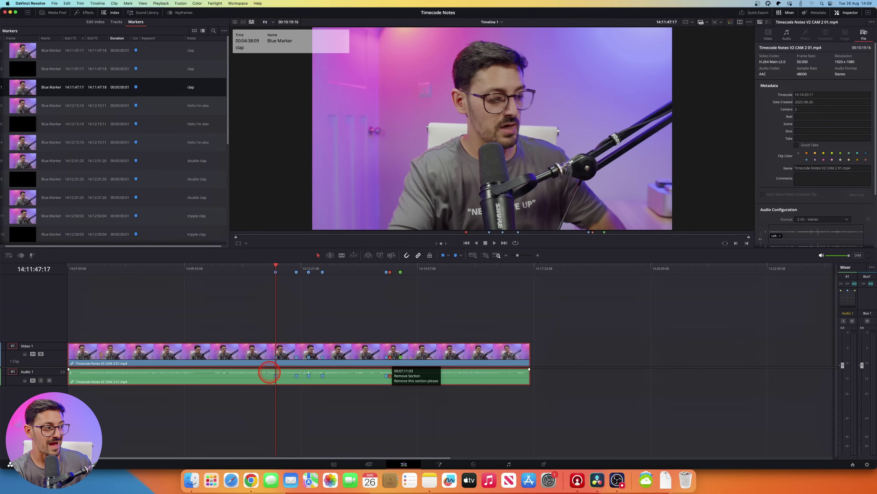
Step: Delete the copied markers from the audio clip and select the CAM 2 video clip
mouse_move(401, 378)
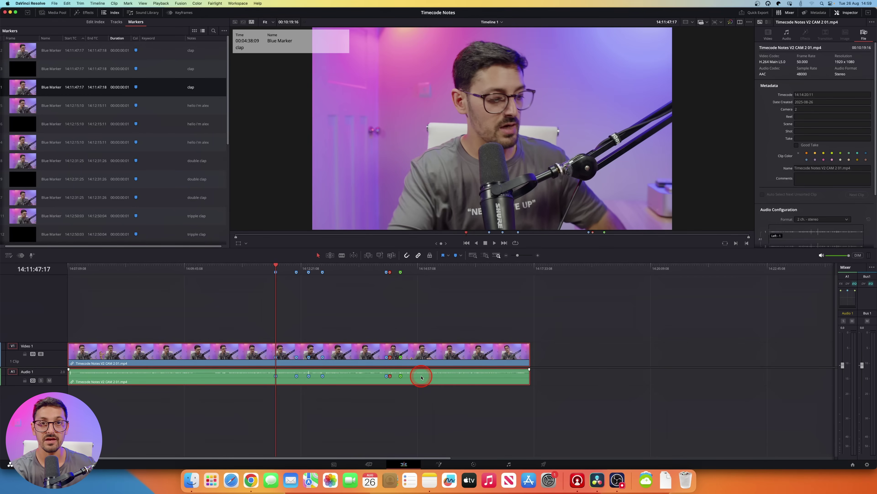
key(alt+shift+m)
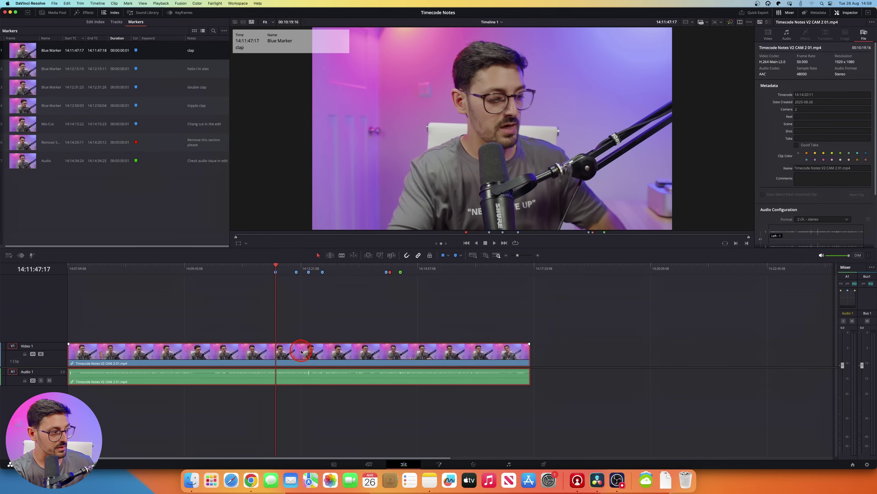
click(283, 354)
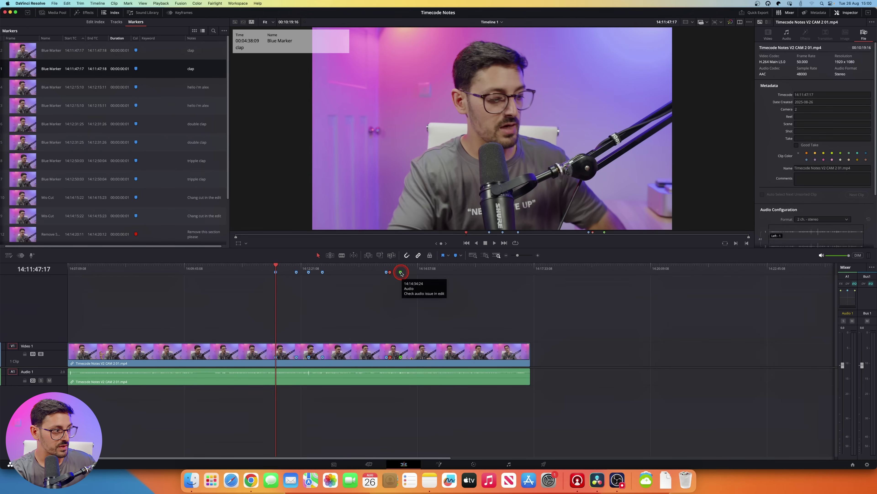
mouse_move(276, 272)
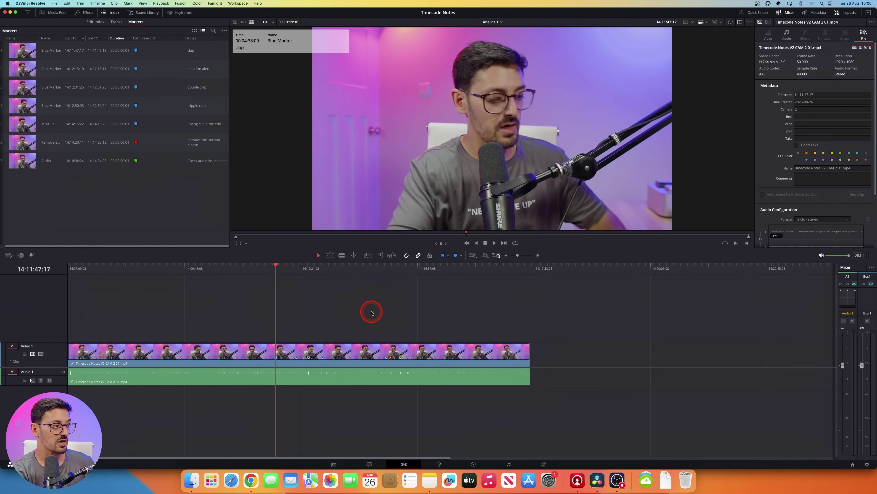
Step: Scrub the playhead past the clap marker on the timeline
click(243, 269)
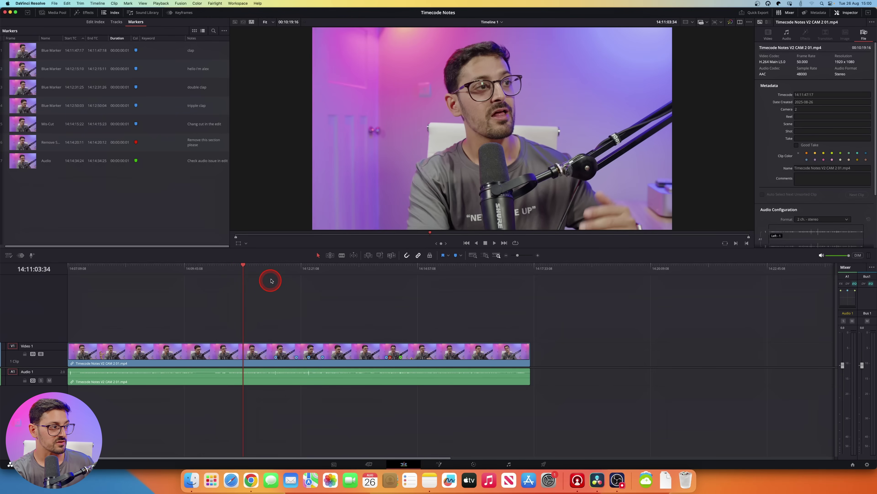
drag(275, 267, 297, 267)
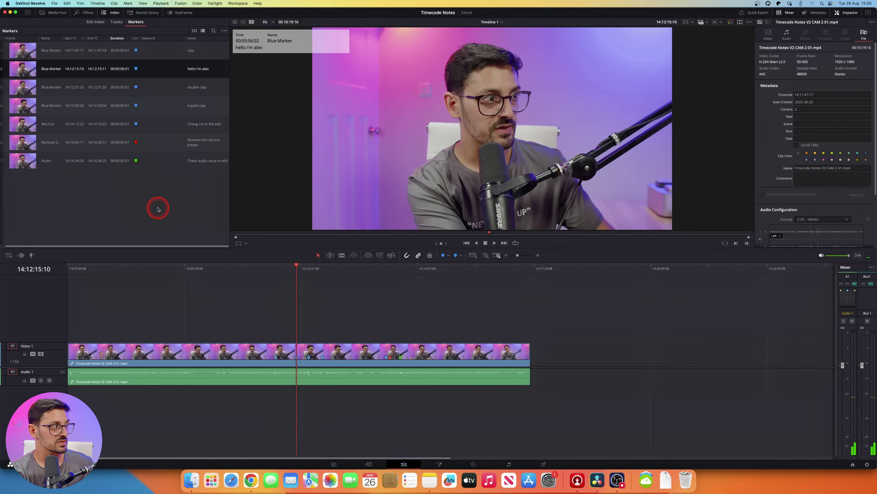
click(252, 279)
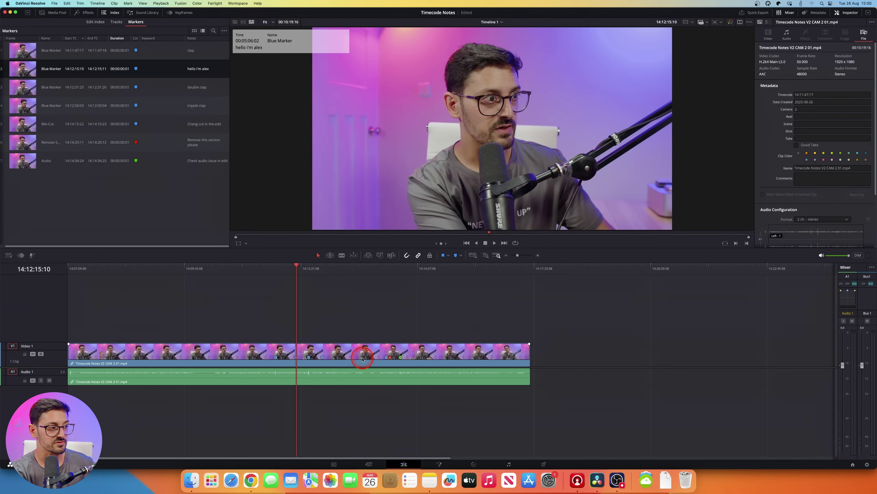
Step: Drag the CAM 2 clip much later and scrub to confirm its markers followed, clap at 14:29:39:36
key(super+minus)
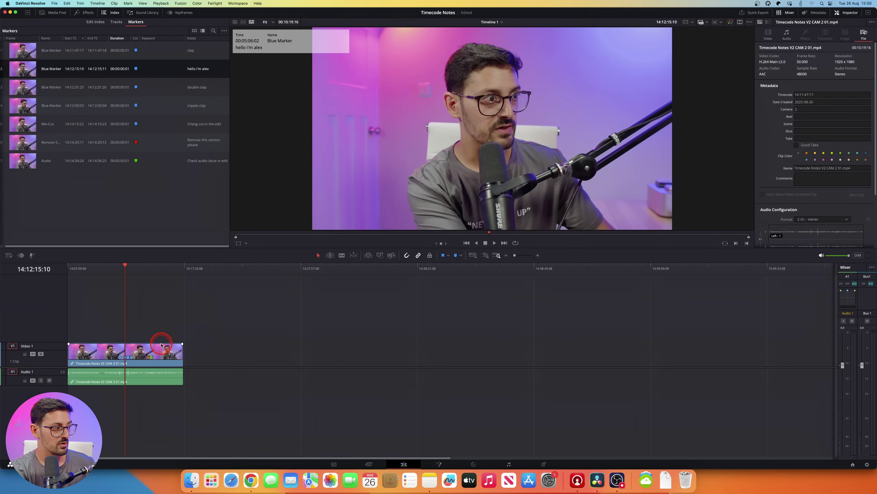
drag(161, 345, 362, 361)
click(320, 268)
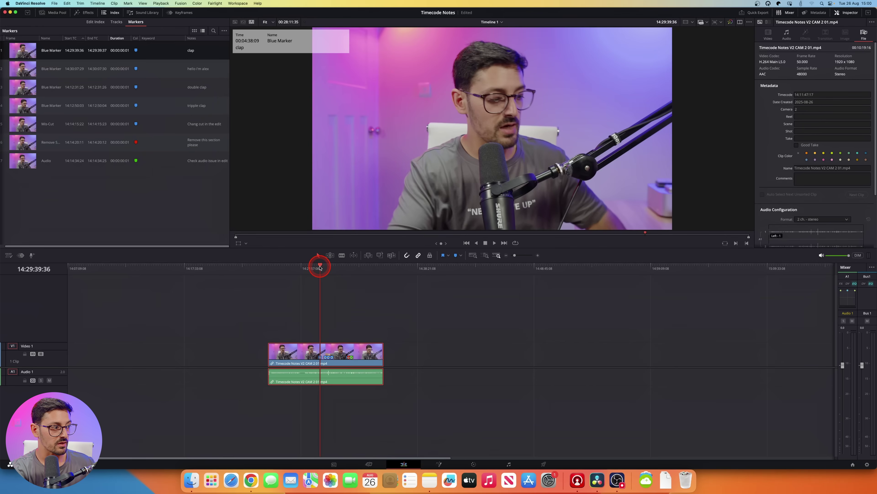
key(super+equal)
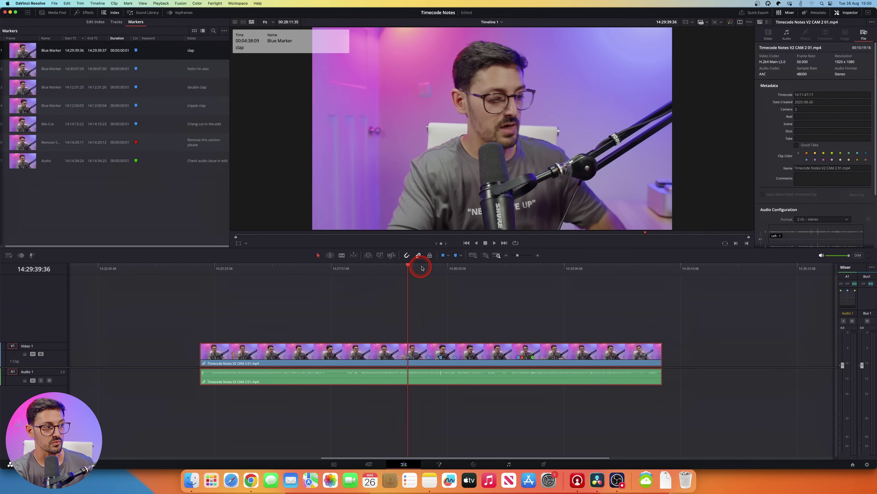
drag(429, 268, 455, 268)
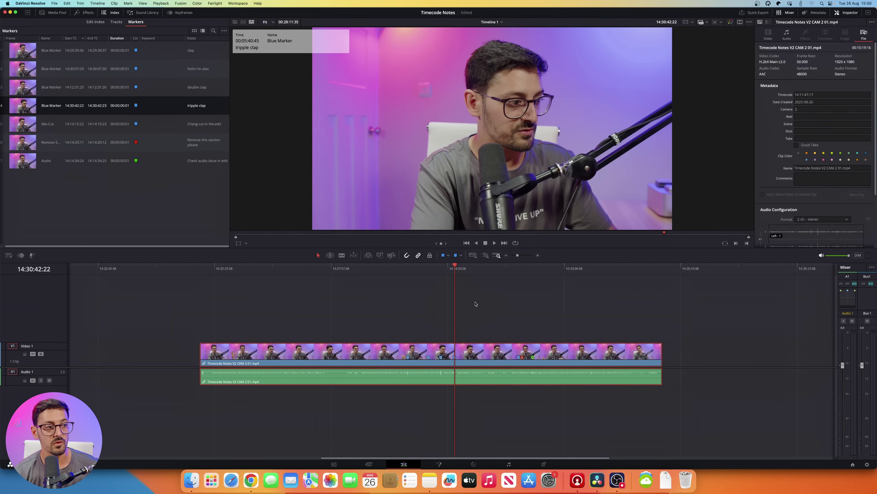
Step: Zoom out and jump to the green Audio marker, now at 14:32:26:43, from the Markers list
scroll(475, 304, down, 2)
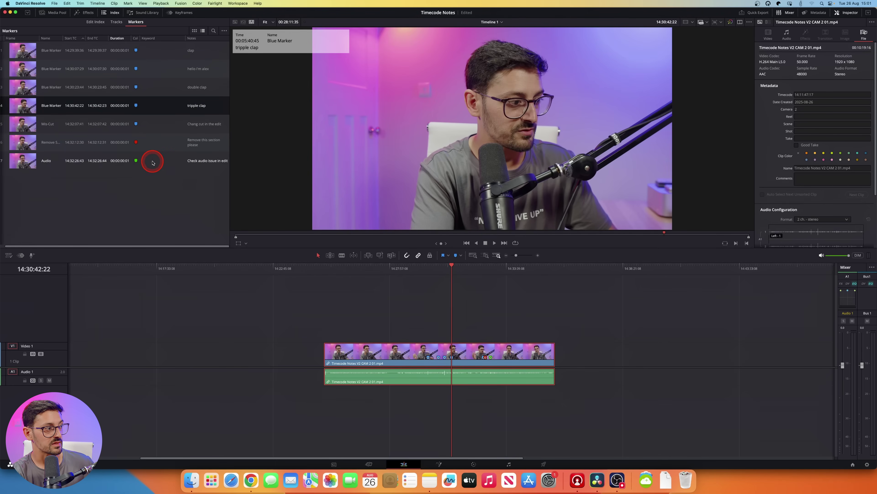
click(151, 166)
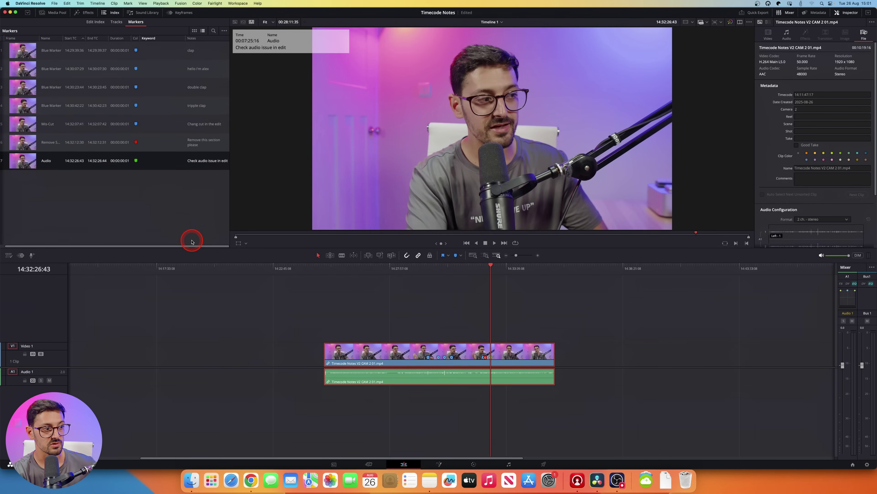